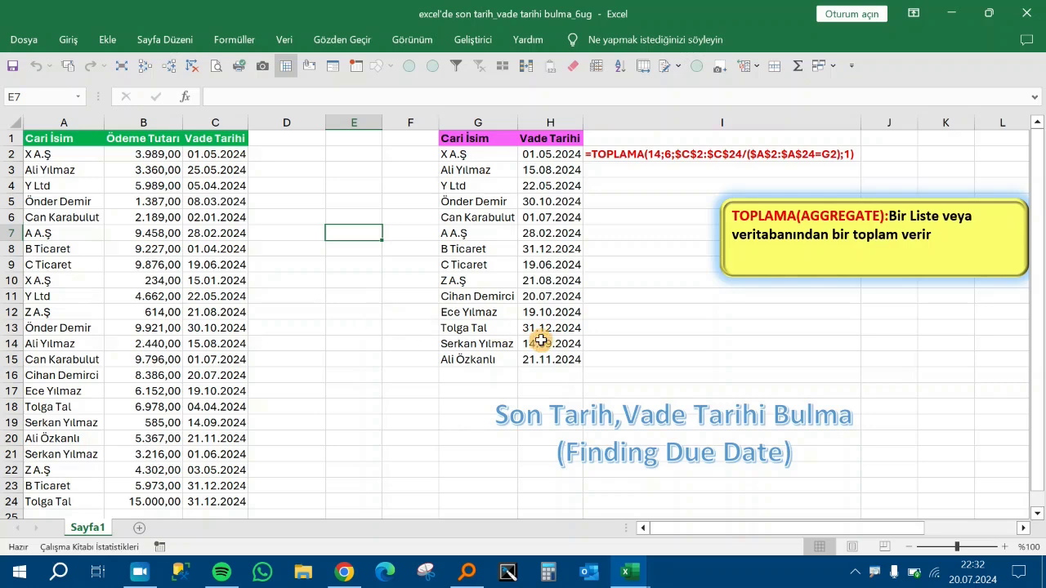
Review the customer names in column A and their due dates in column C.
click(423, 428)
click(394, 297)
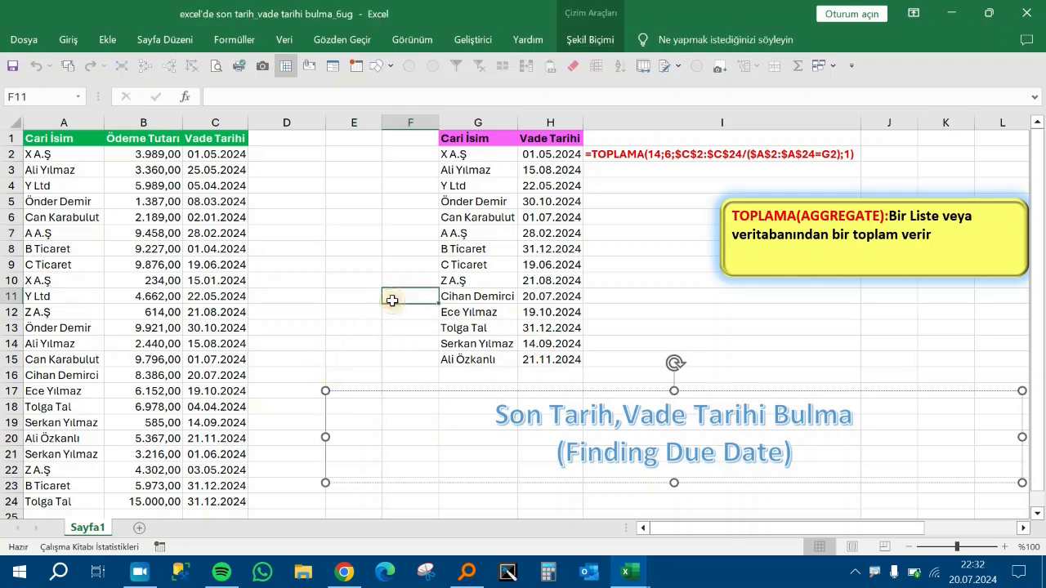
drag(76, 132, 210, 501)
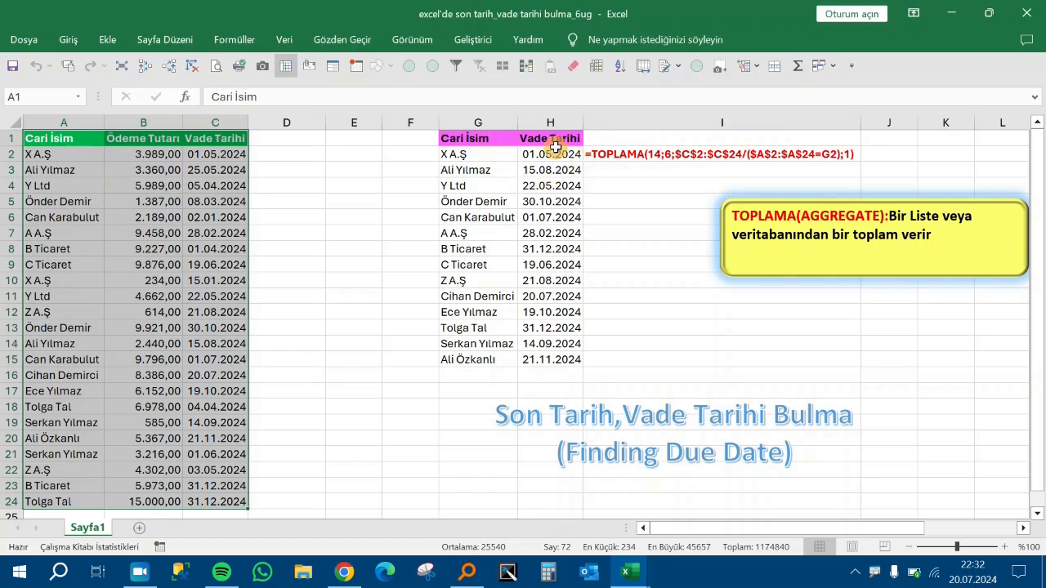
drag(62, 155, 40, 496)
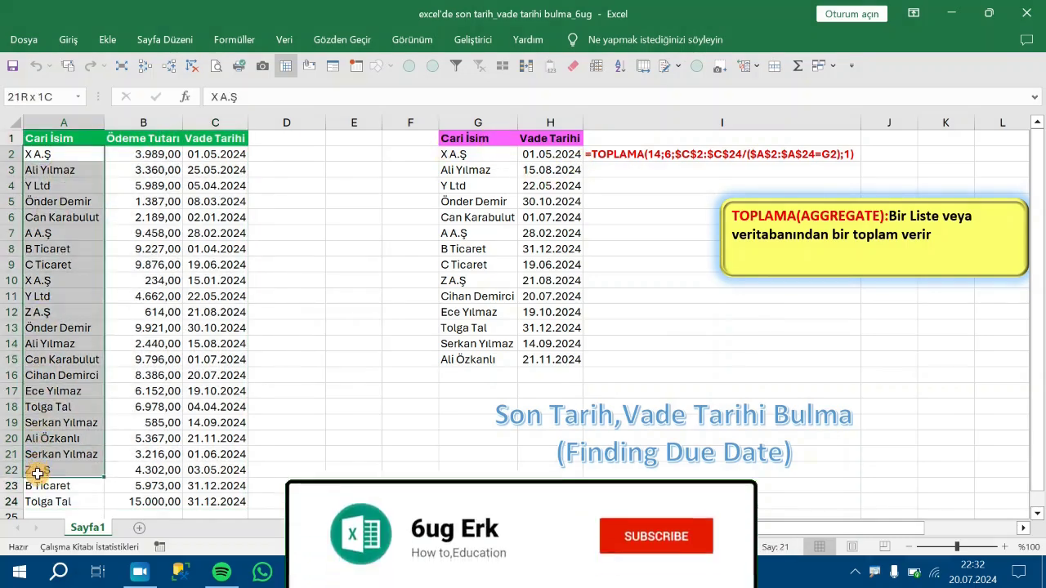
click(241, 170)
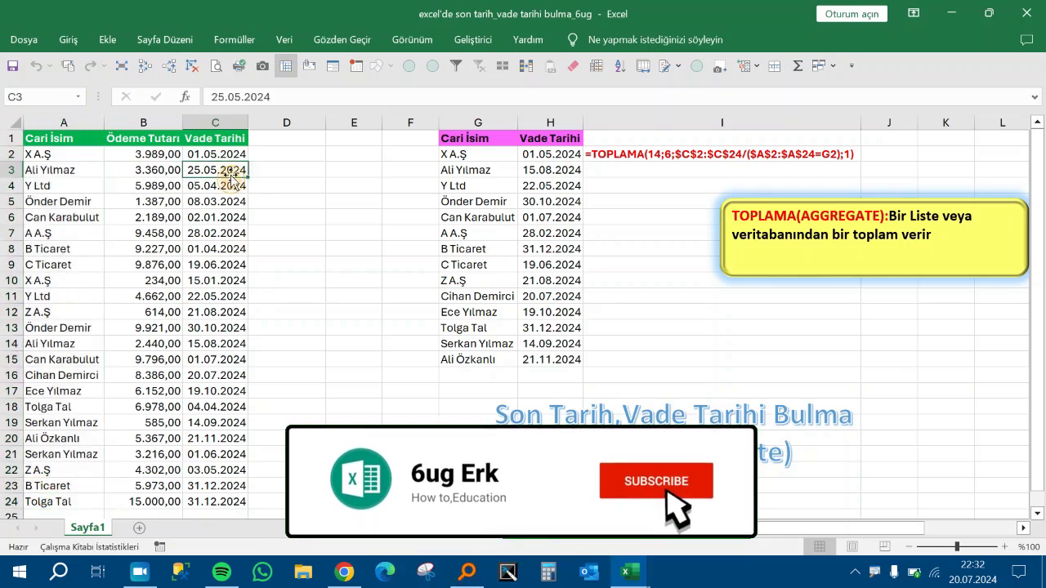
click(238, 280)
click(236, 139)
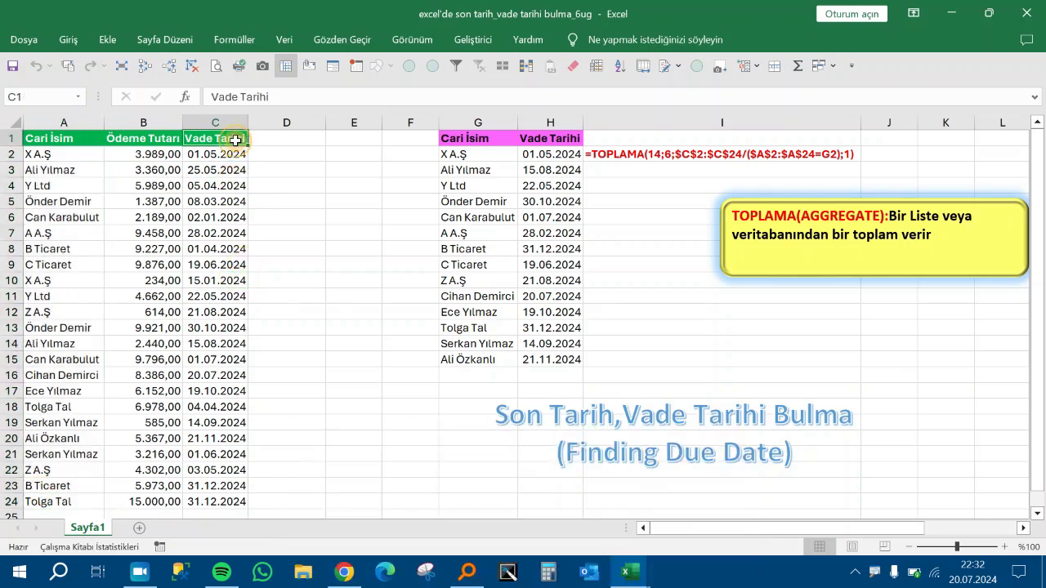
click(217, 246)
click(206, 328)
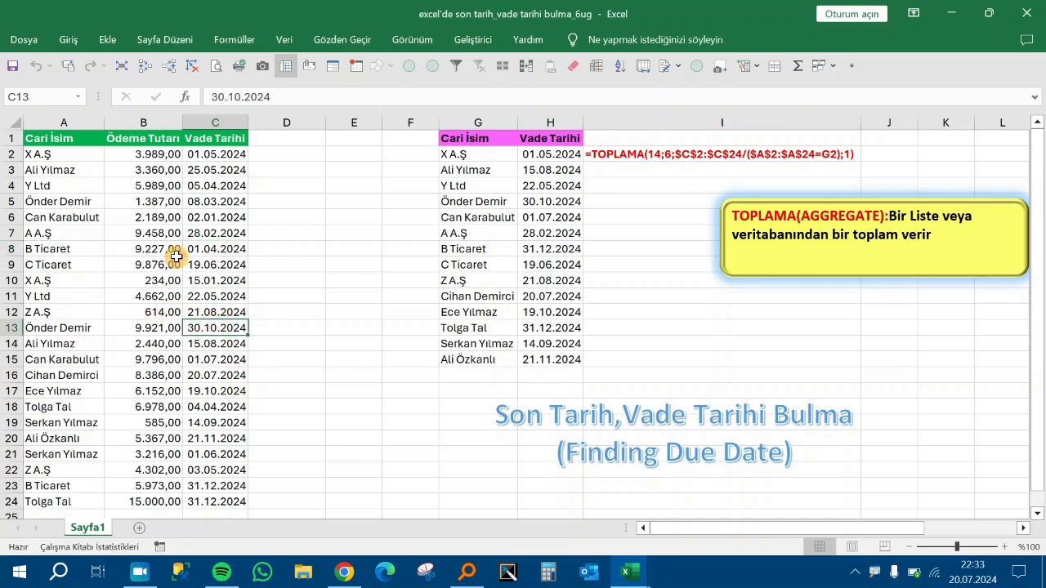
click(202, 236)
click(222, 153)
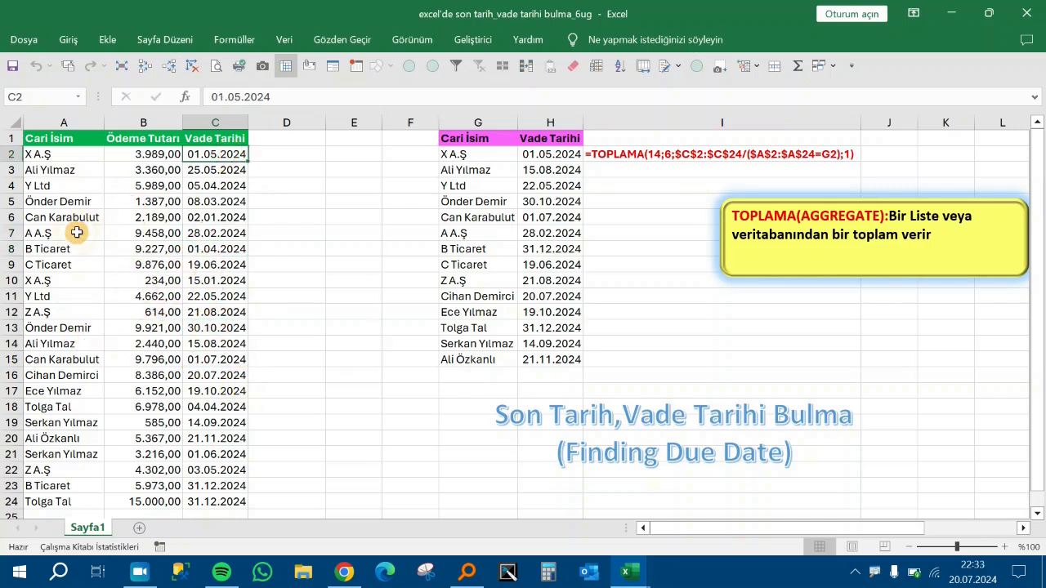
Review more due dates, payment amounts, the TOPLAMA formula in H3 and latest dates H2:H15.
drag(80, 151, 37, 468)
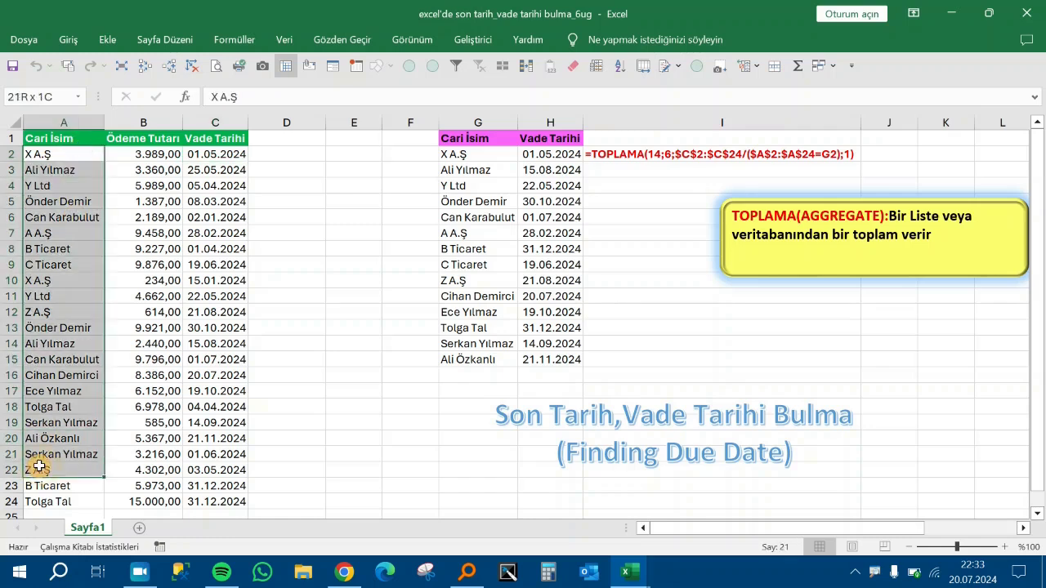
click(205, 311)
click(210, 216)
click(554, 169)
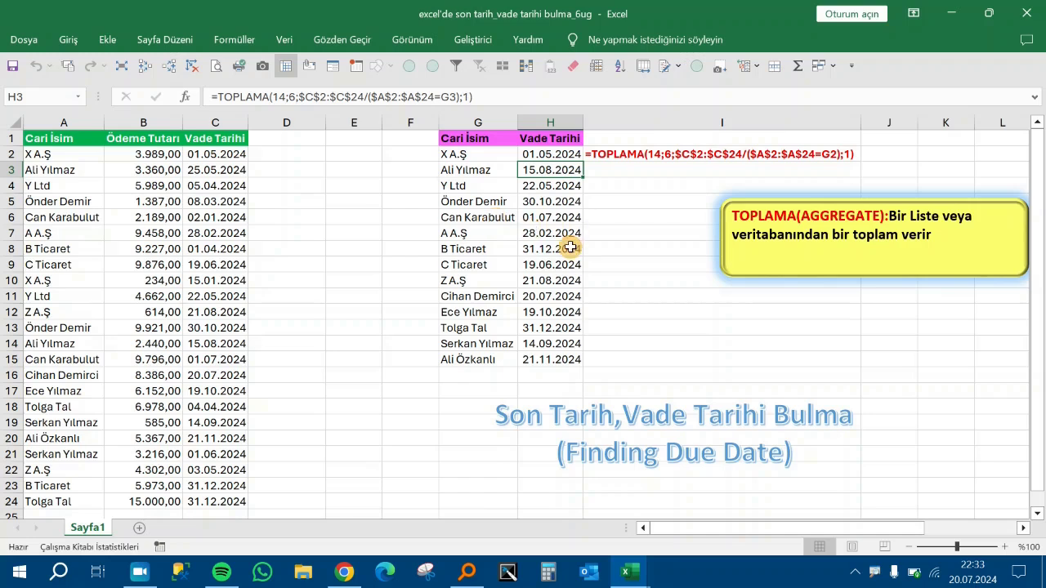
click(180, 266)
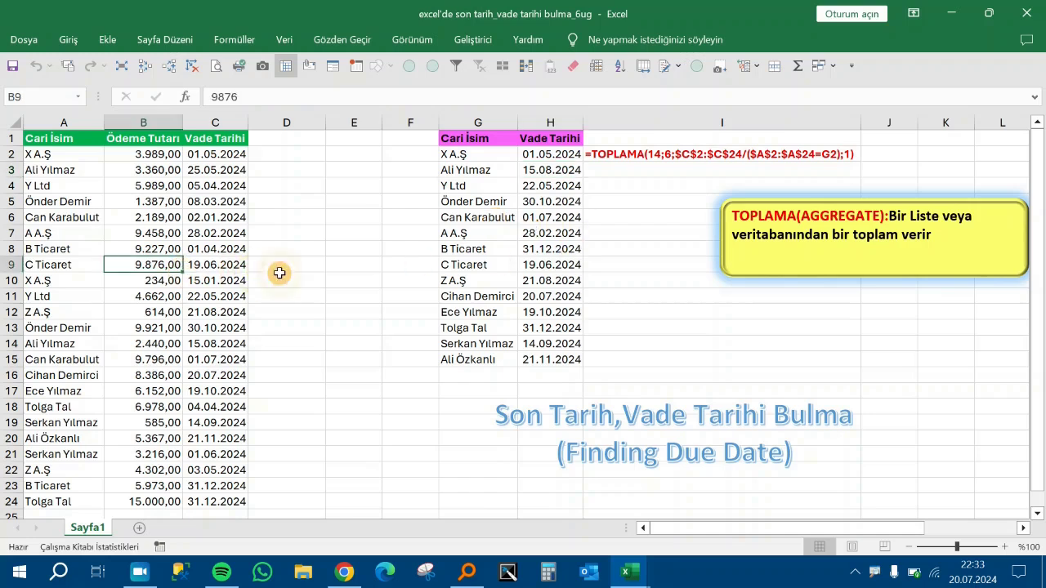
click(196, 186)
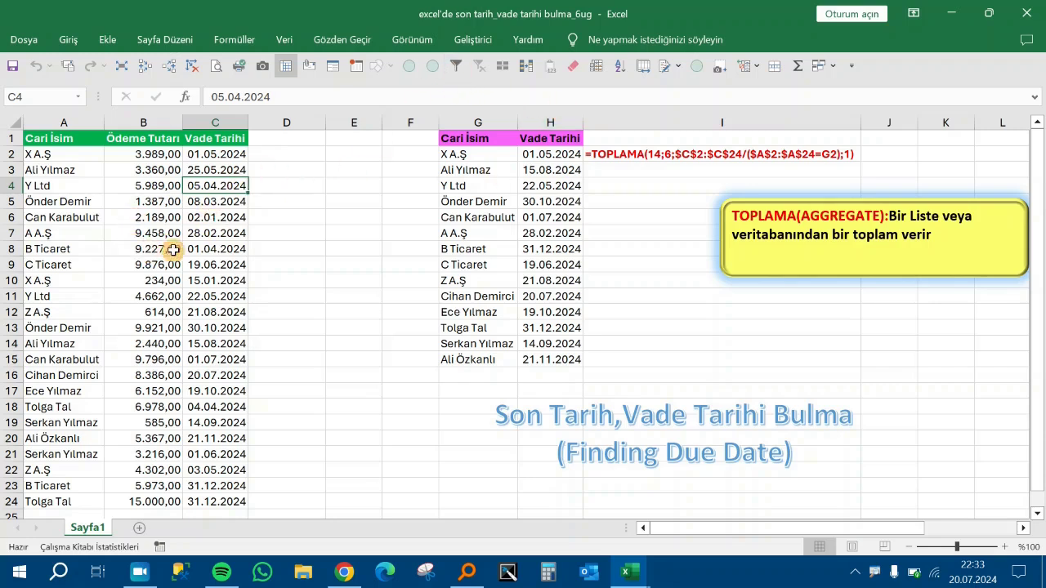
drag(567, 161, 540, 358)
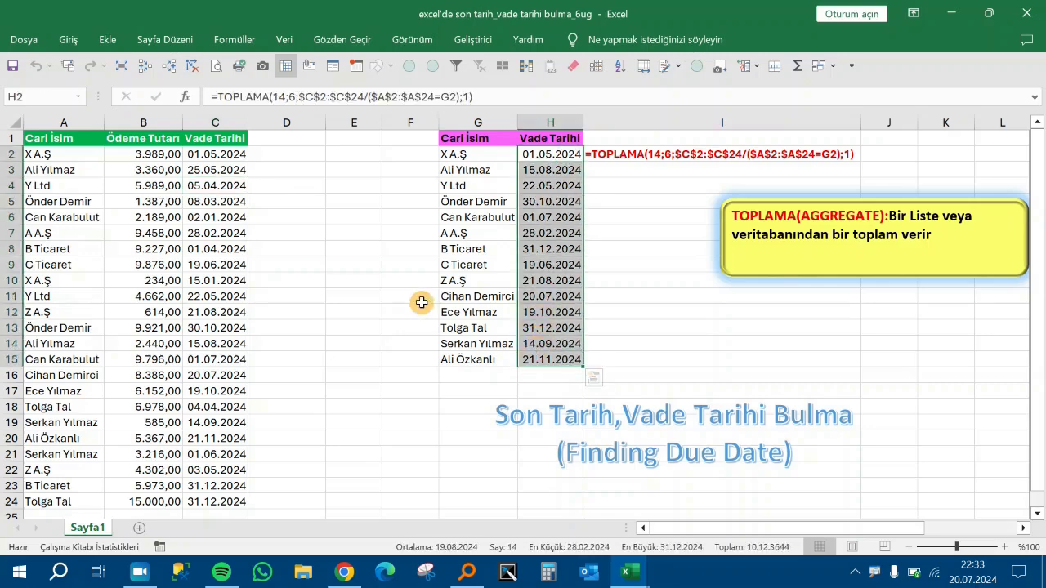
Look over the customer data A1:C20 and the results table G1:H15.
scroll(167, 251, down, 2)
scroll(163, 257, up, 1)
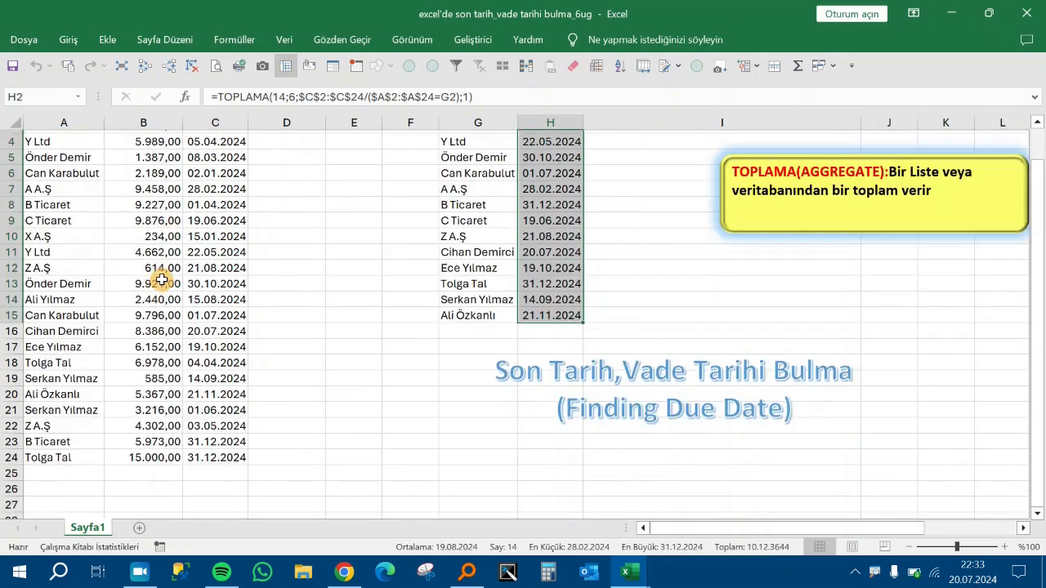
scroll(139, 229, up, 1)
click(111, 185)
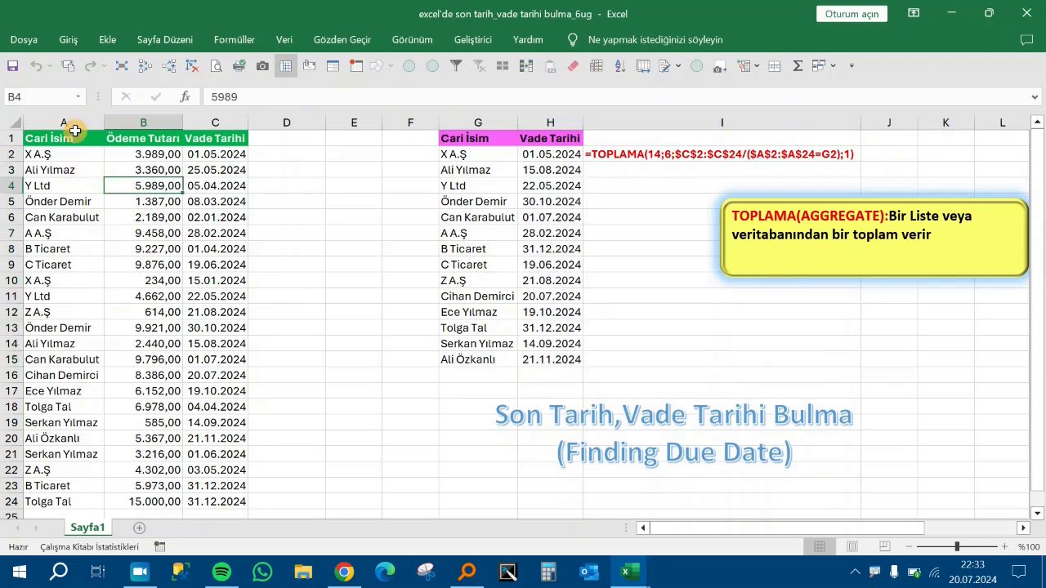
drag(73, 134, 117, 436)
scroll(128, 365, down, 15)
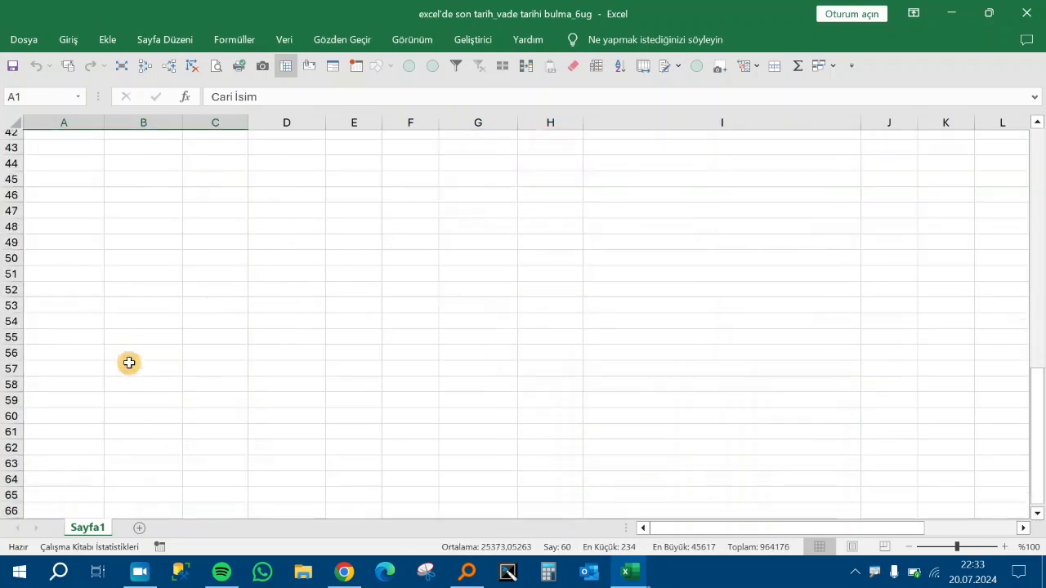
scroll(147, 350, up, 8)
scroll(147, 349, up, 7)
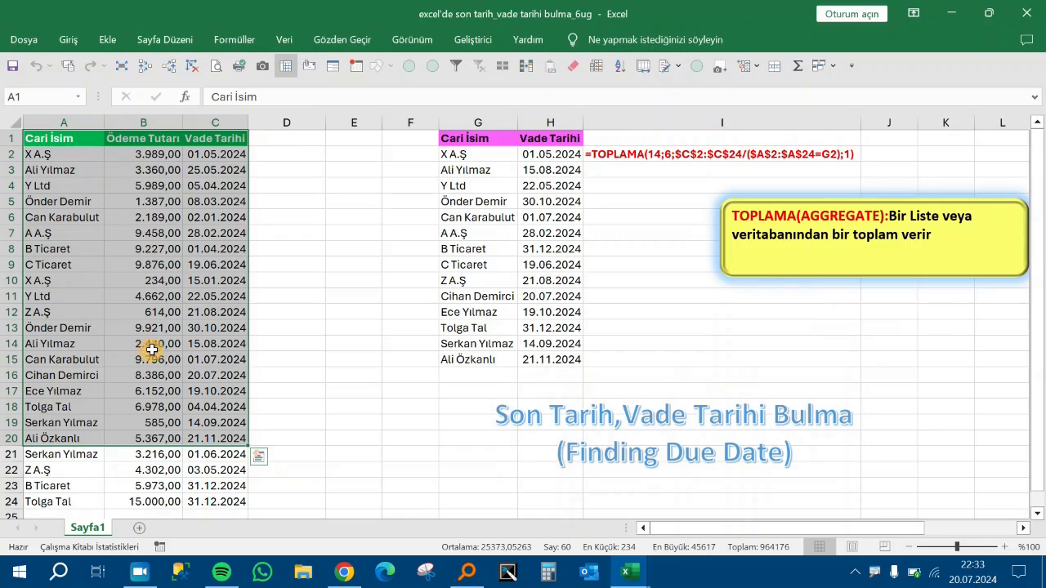
click(185, 276)
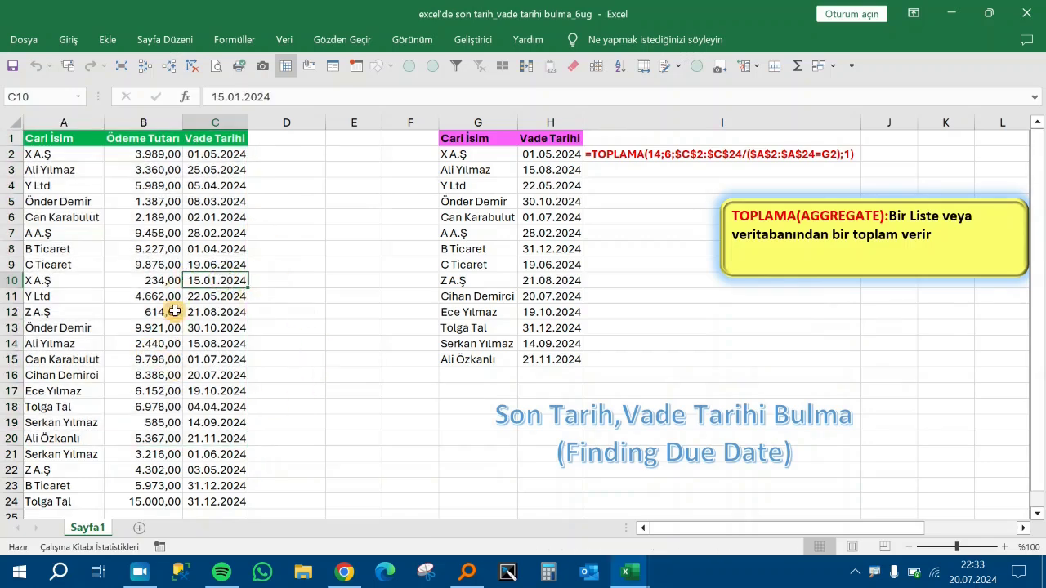
drag(476, 139, 478, 156)
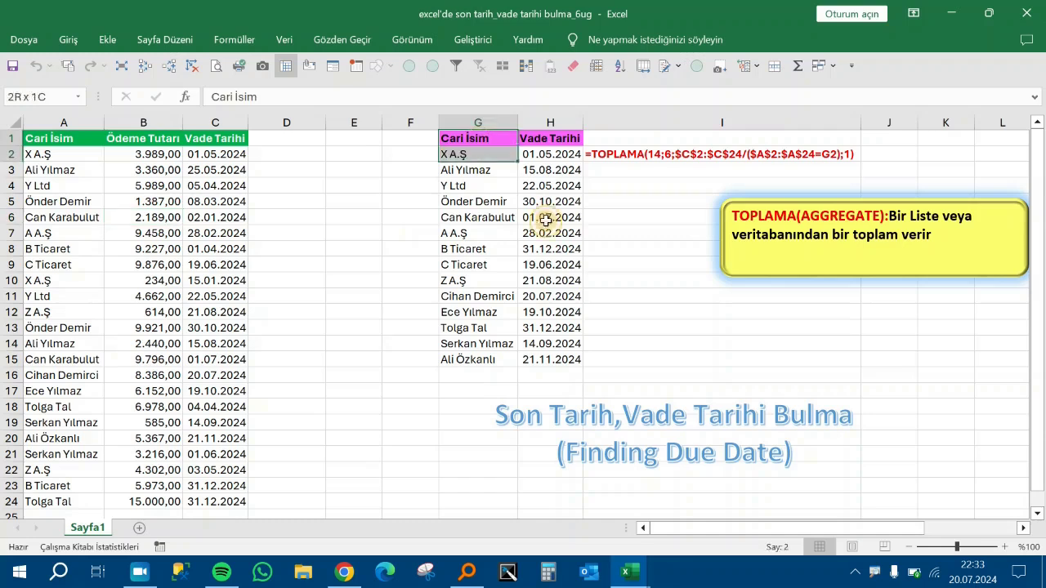
drag(546, 221, 572, 359)
click(635, 218)
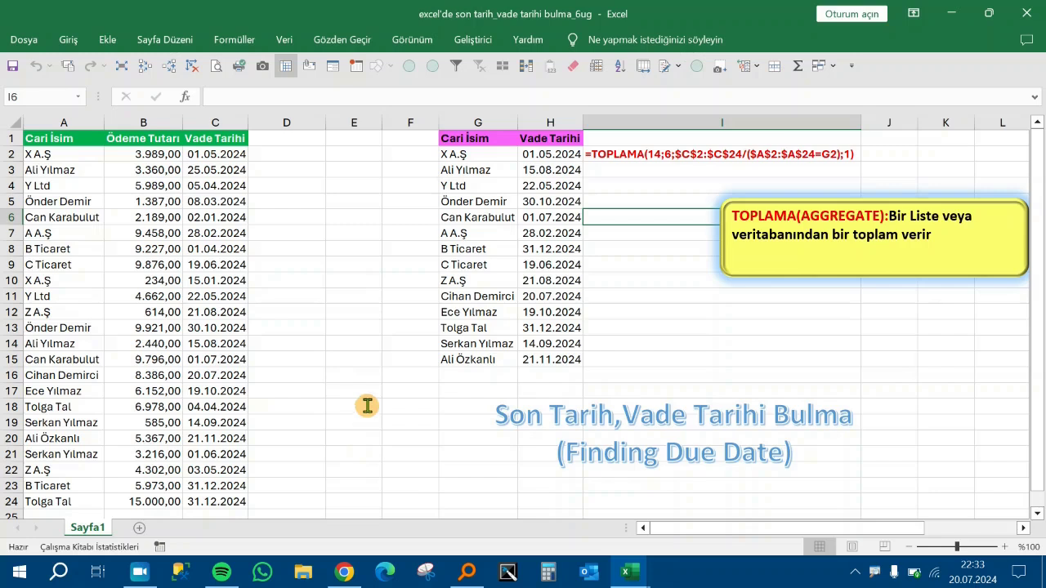
Start a TOPLAMA formula in J15, then cancel the unfinished entry.
click(732, 361)
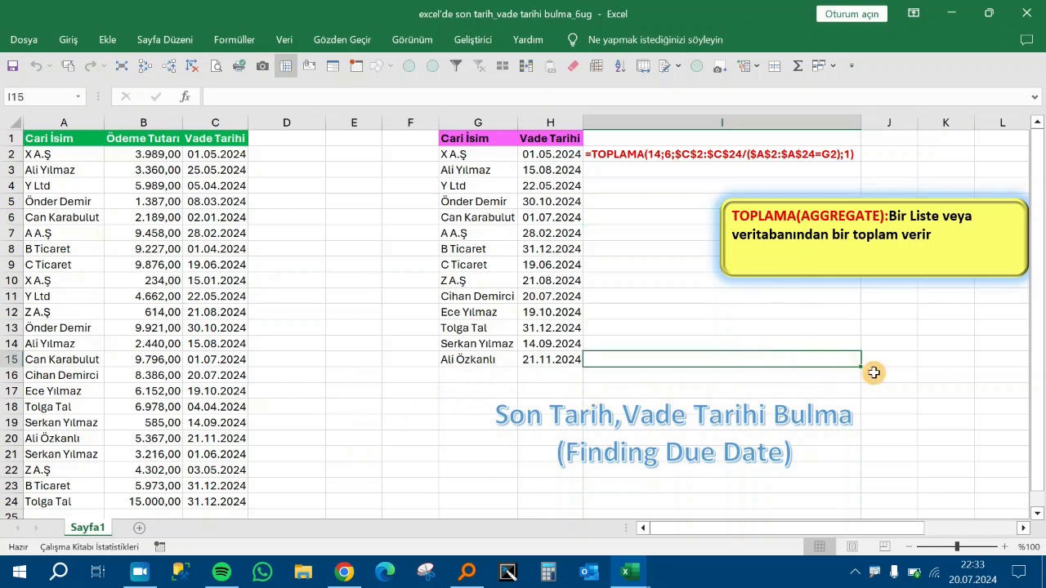
click(911, 362)
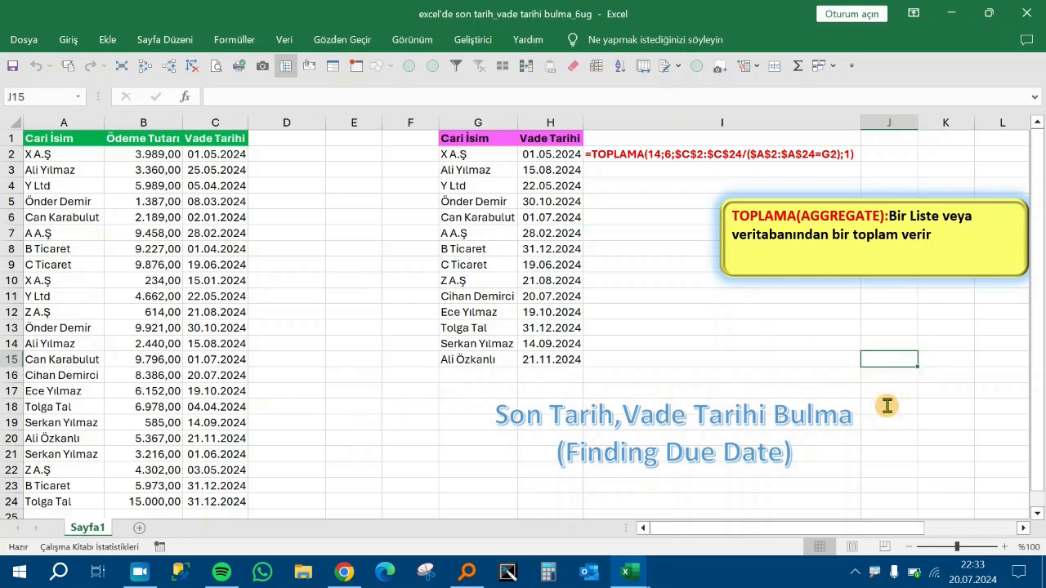
text(=)
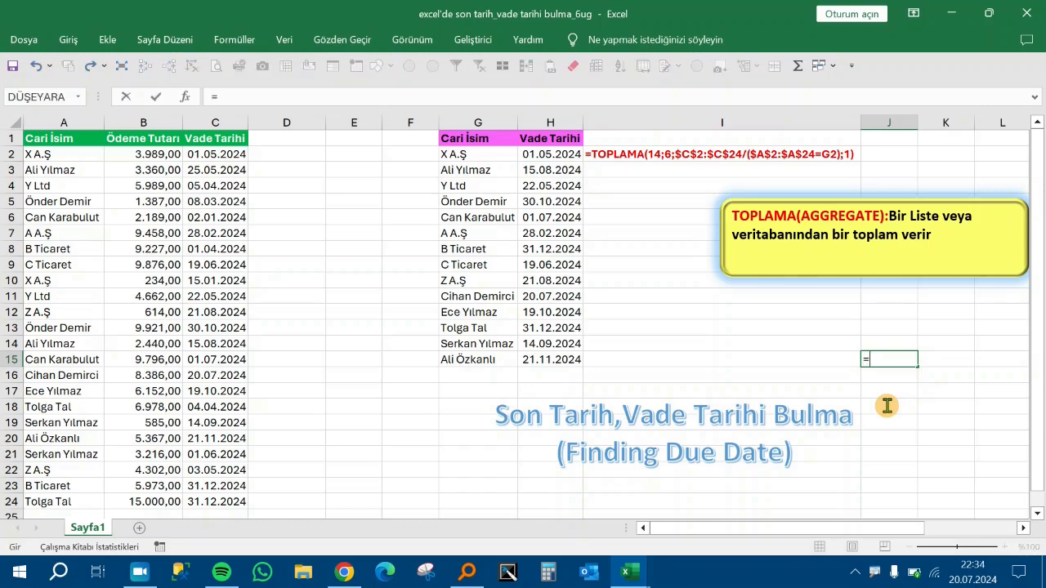
text(toplama)
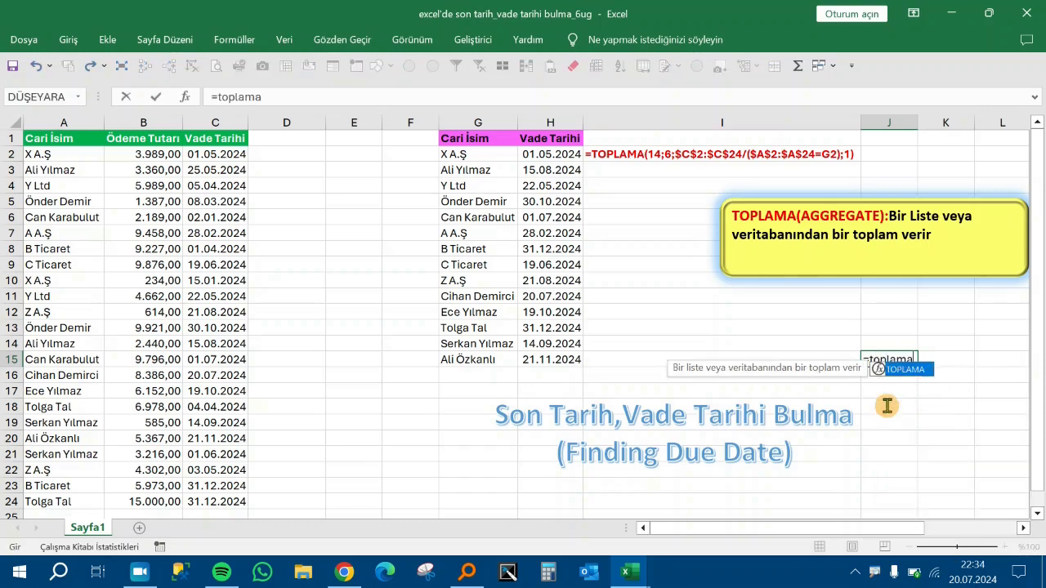
key(Tab)
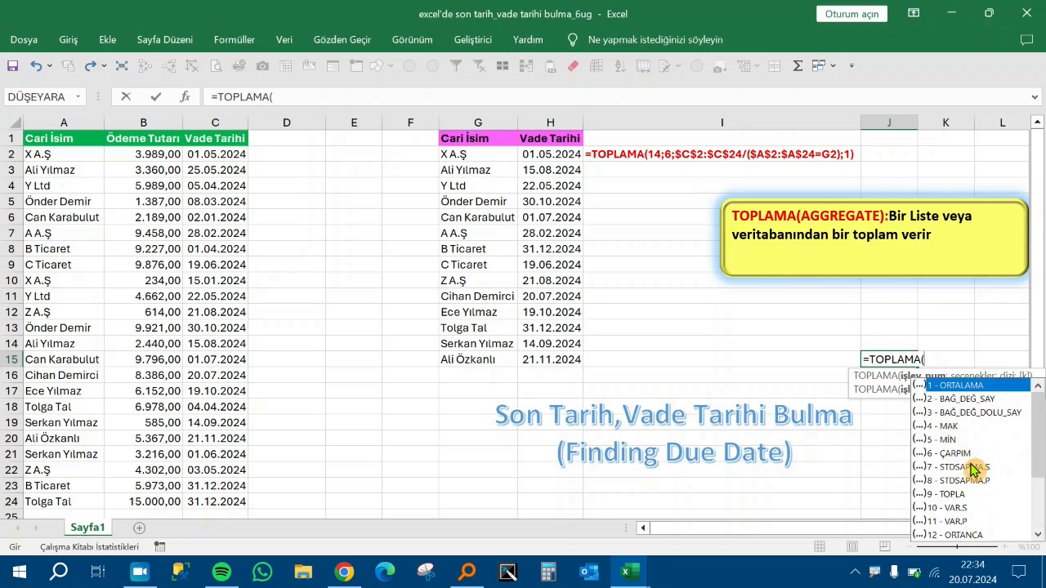
scroll(1042, 433, down, 2)
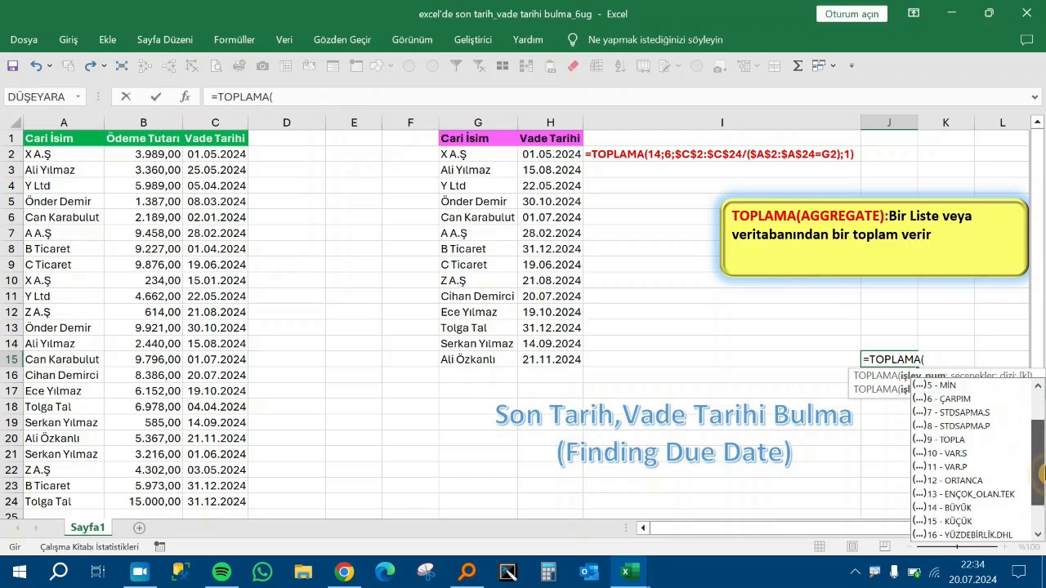
scroll(1043, 421, up, 2)
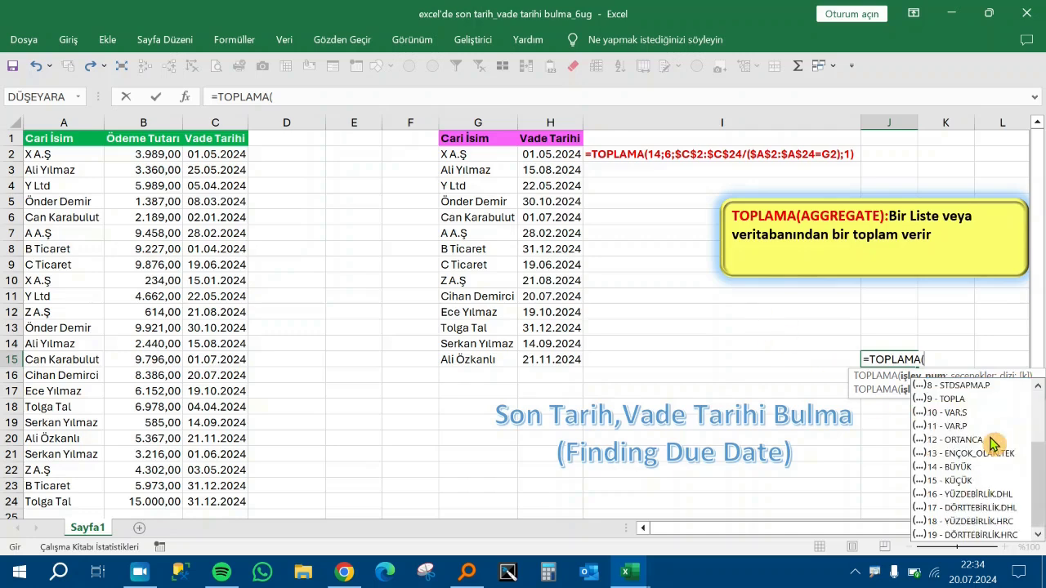
key(Escape)
key(Escape)
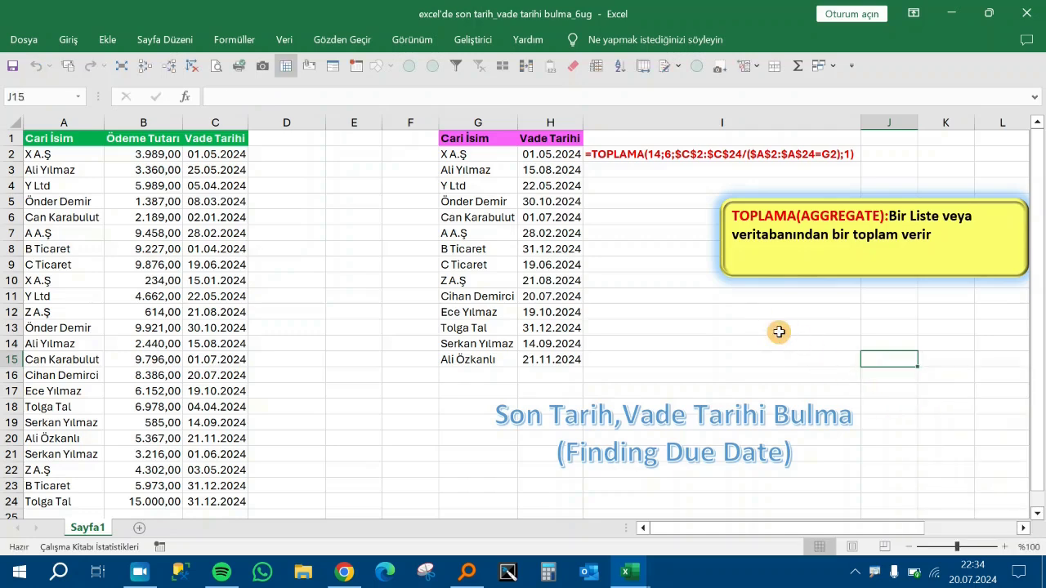
Make a copy of Sayfa1 placed at the end of the workbook.
right_click(93, 532)
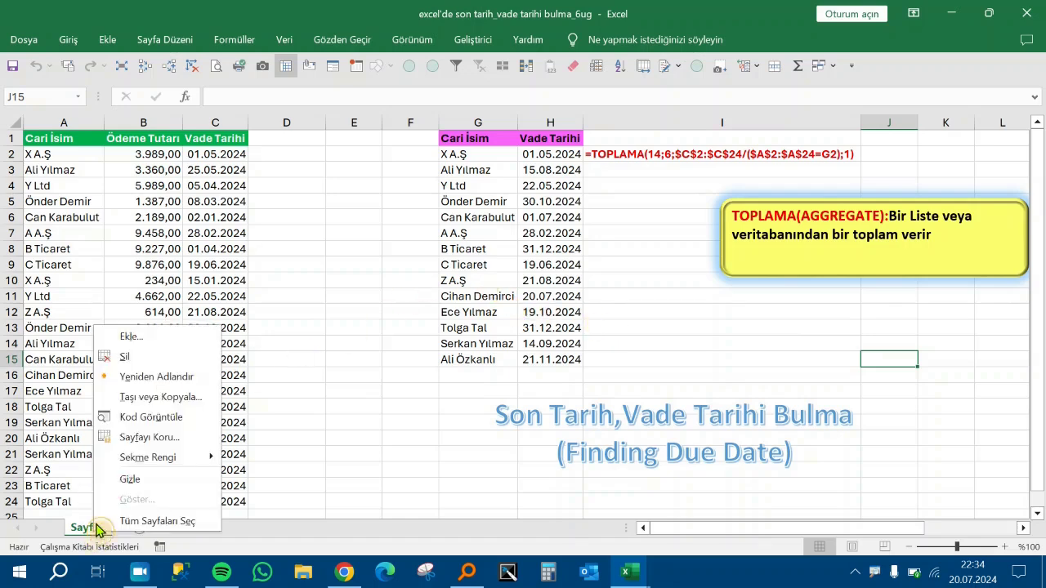
click(161, 401)
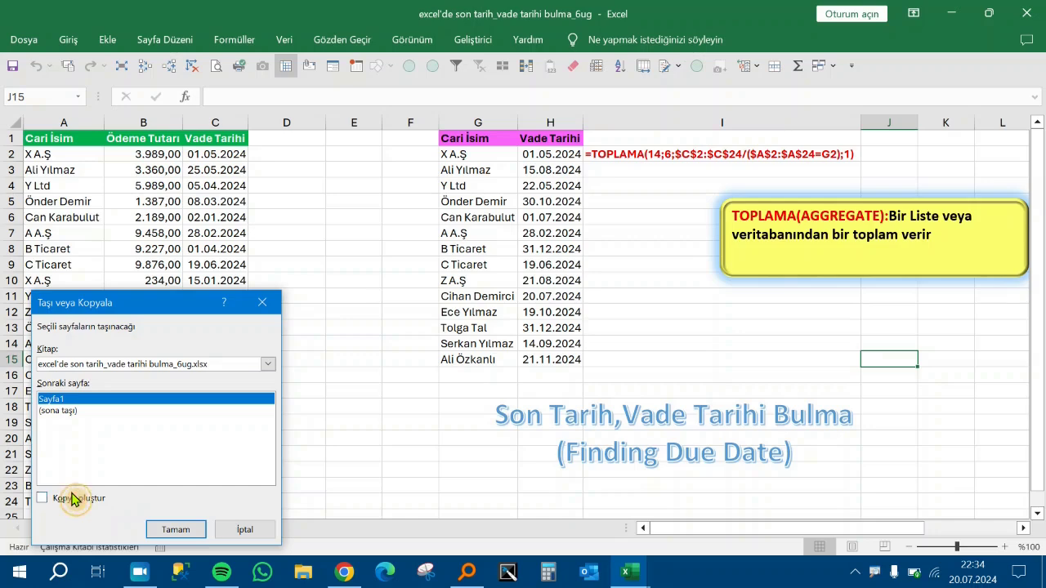
click(72, 497)
click(73, 414)
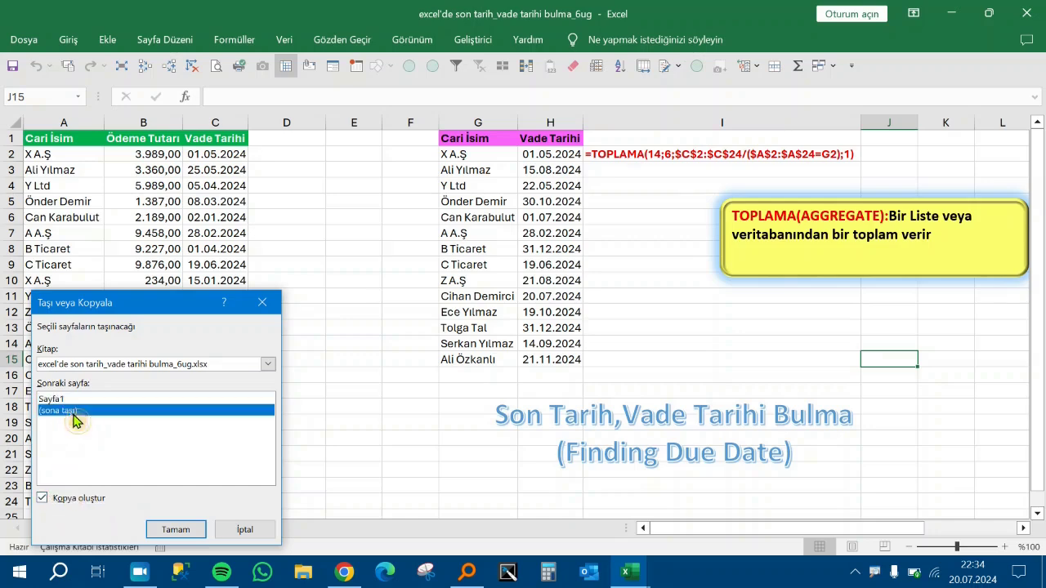
click(180, 528)
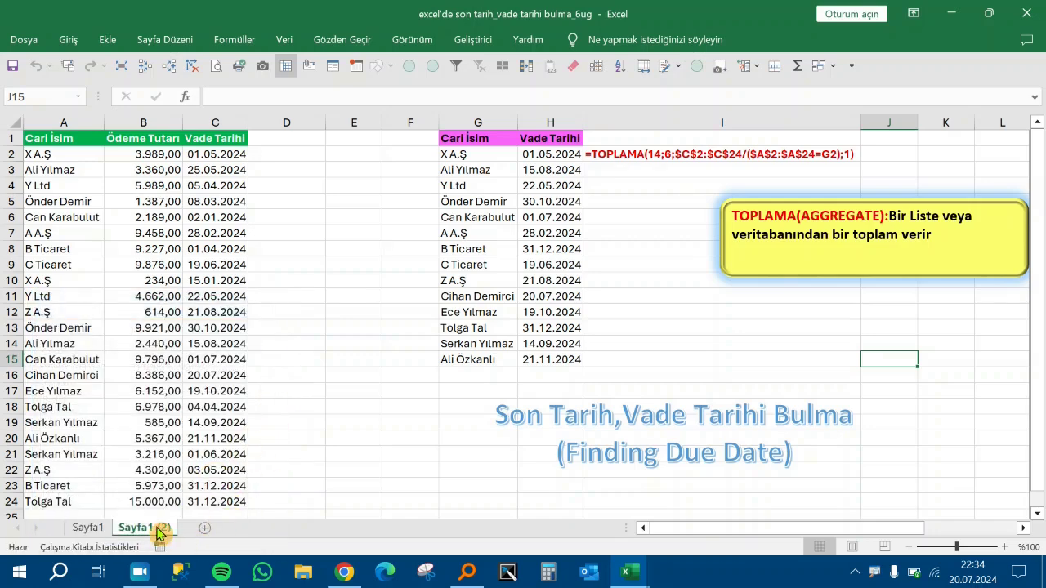
Rename the copied sheet to 2.
double_click(157, 528)
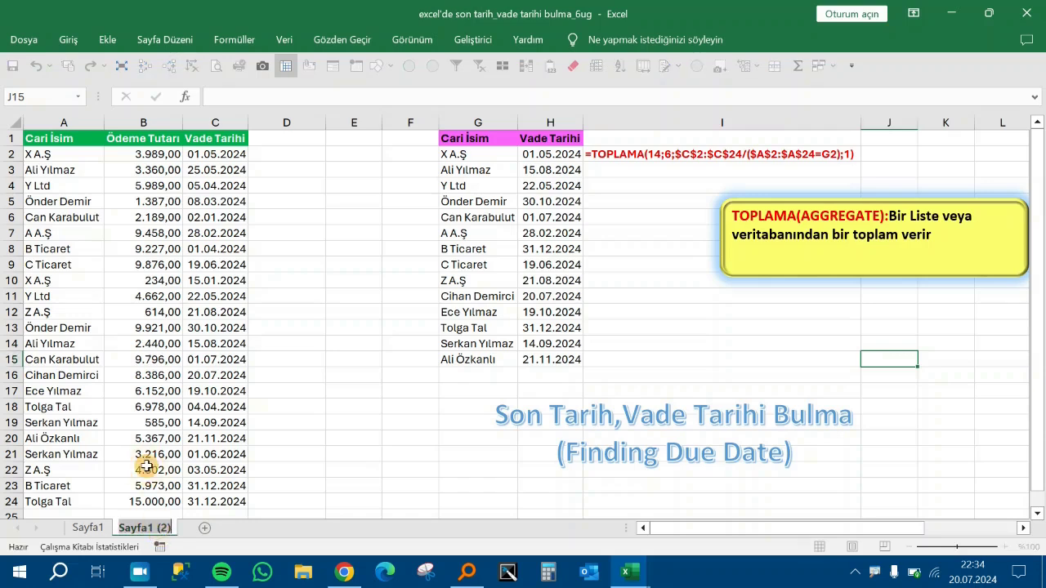
text(2)
click(405, 441)
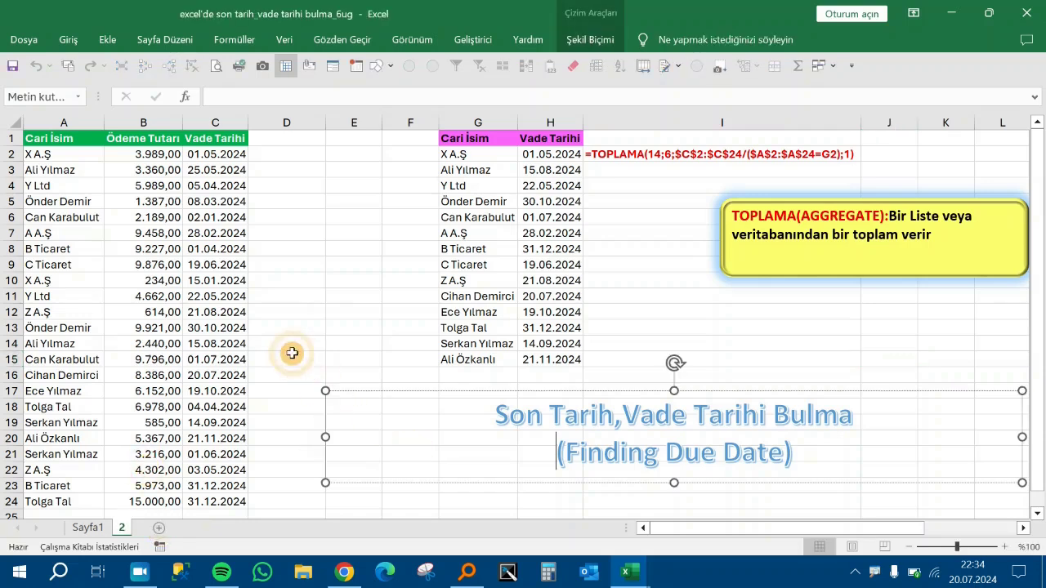
click(302, 290)
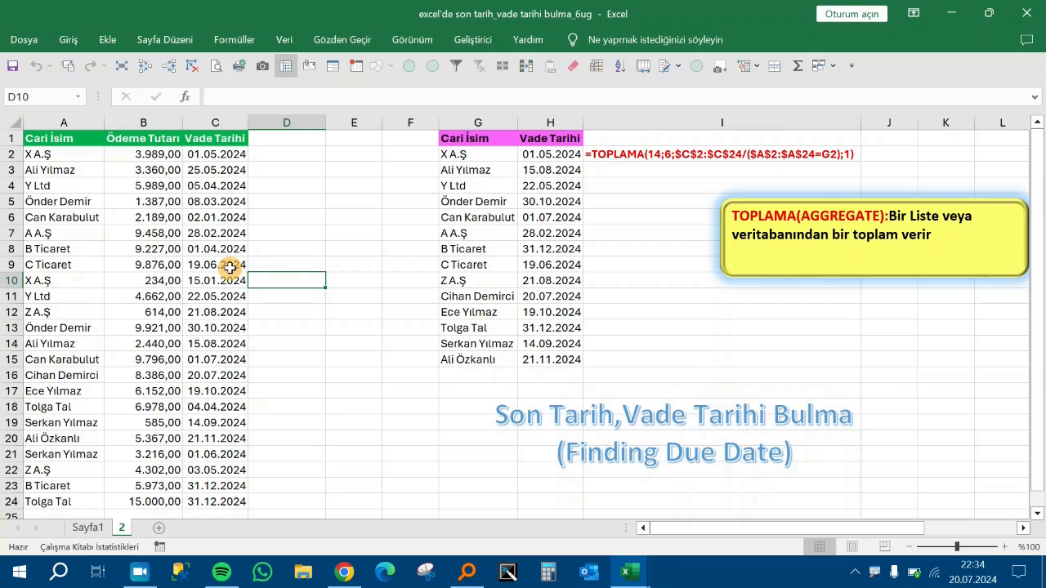
Check the customer names and TOPLAMA formulas in G2, H2 and H5.
click(223, 157)
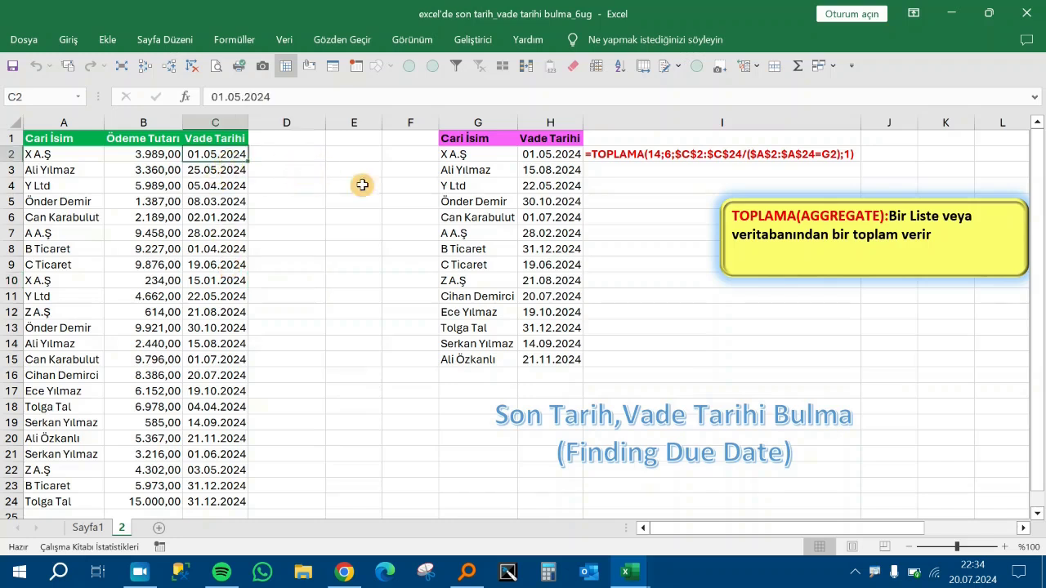
click(555, 153)
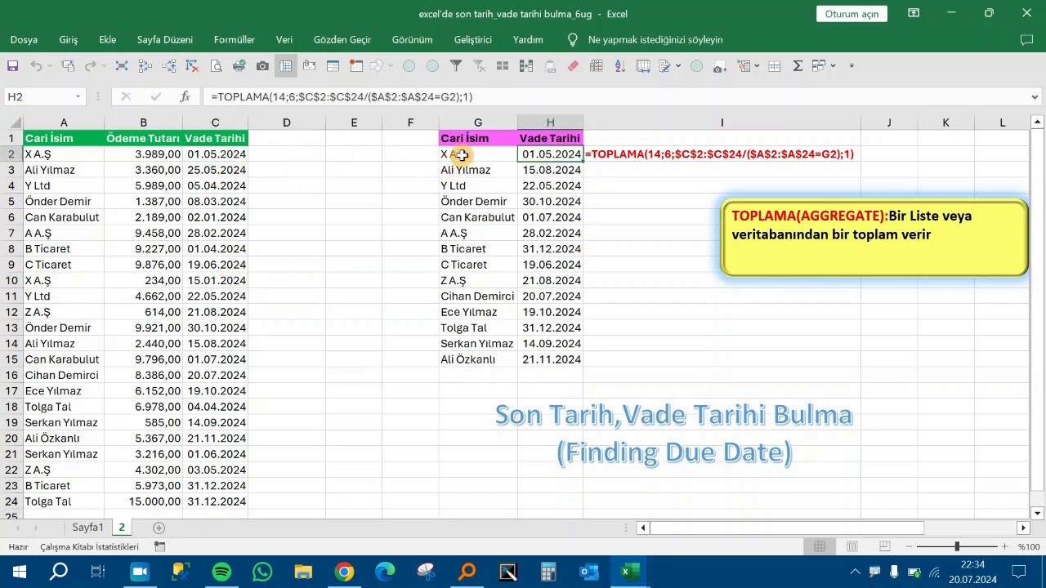
click(460, 155)
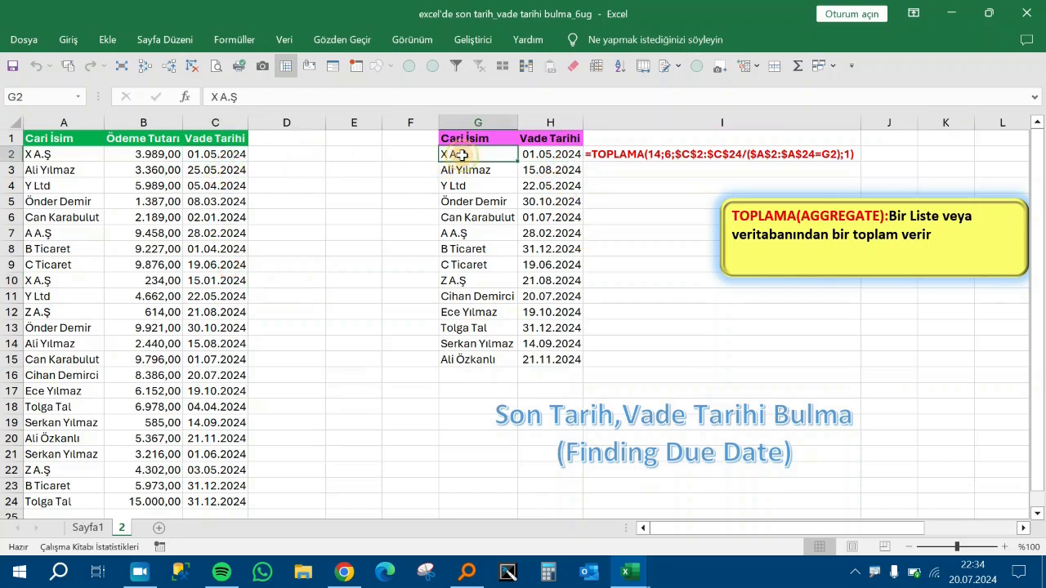
click(579, 156)
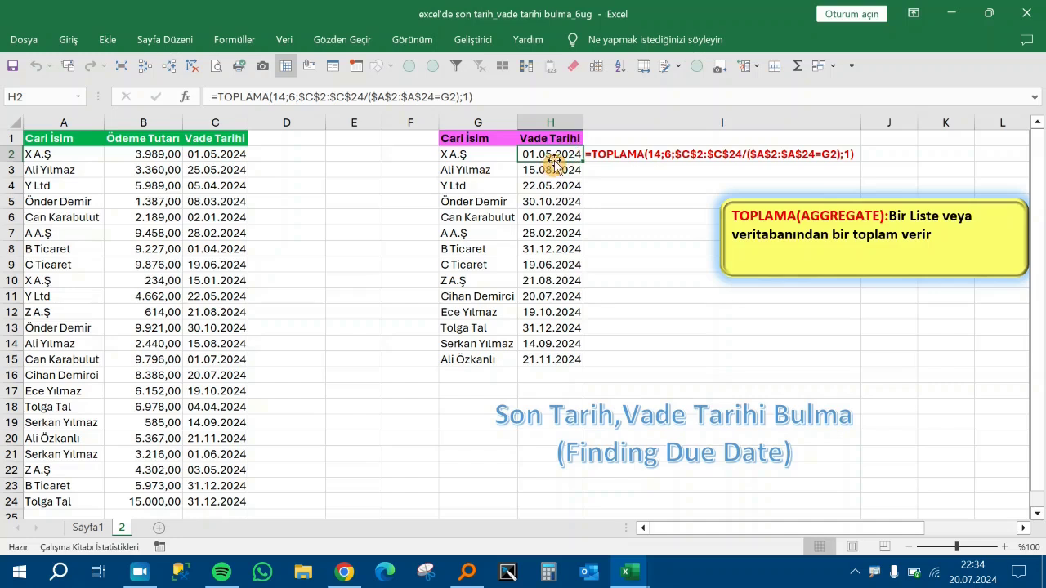
click(79, 208)
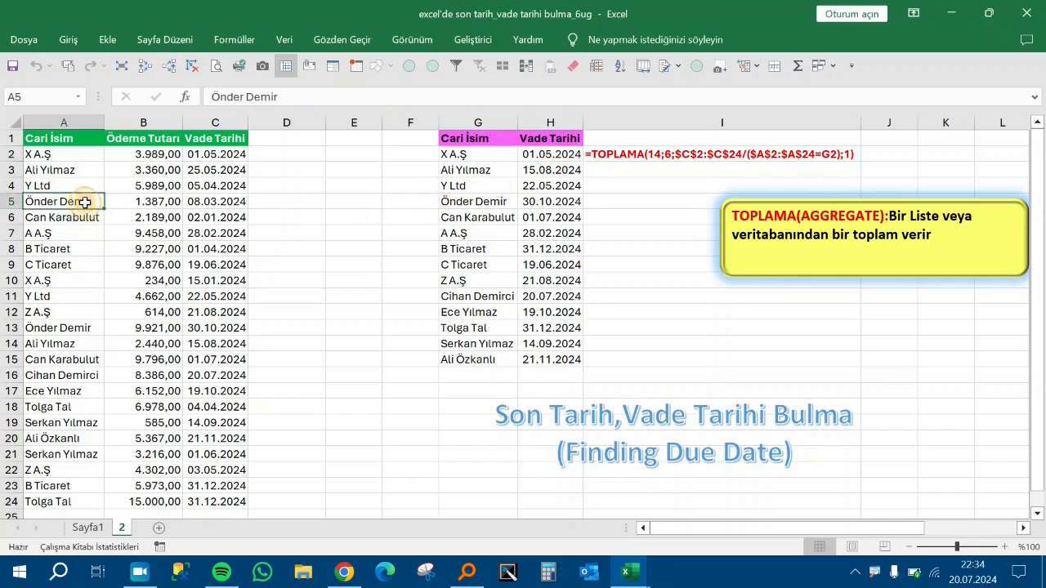
click(569, 198)
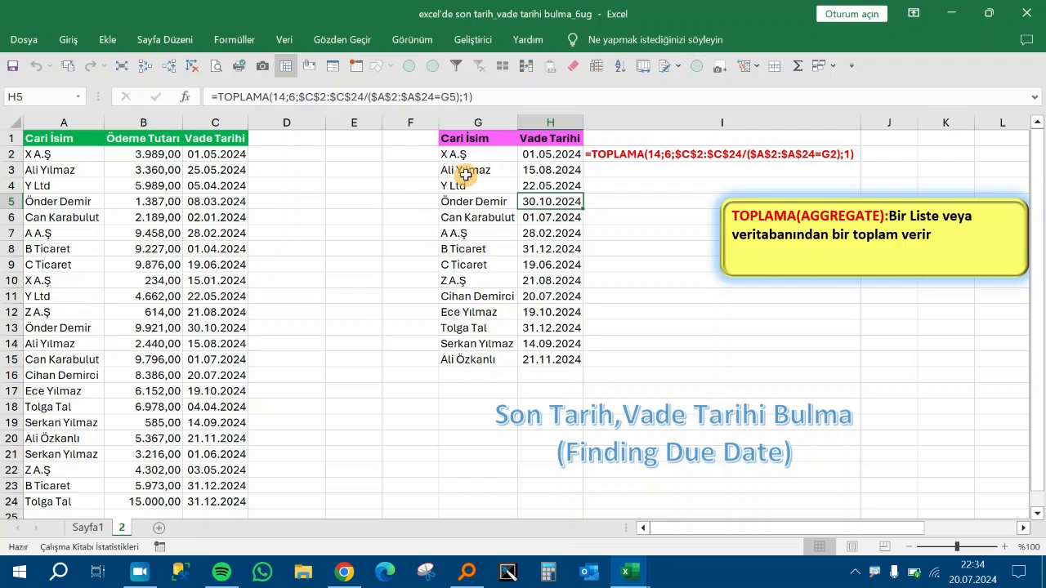
Select G2:H15 and delete its names and dates.
drag(475, 154, 474, 339)
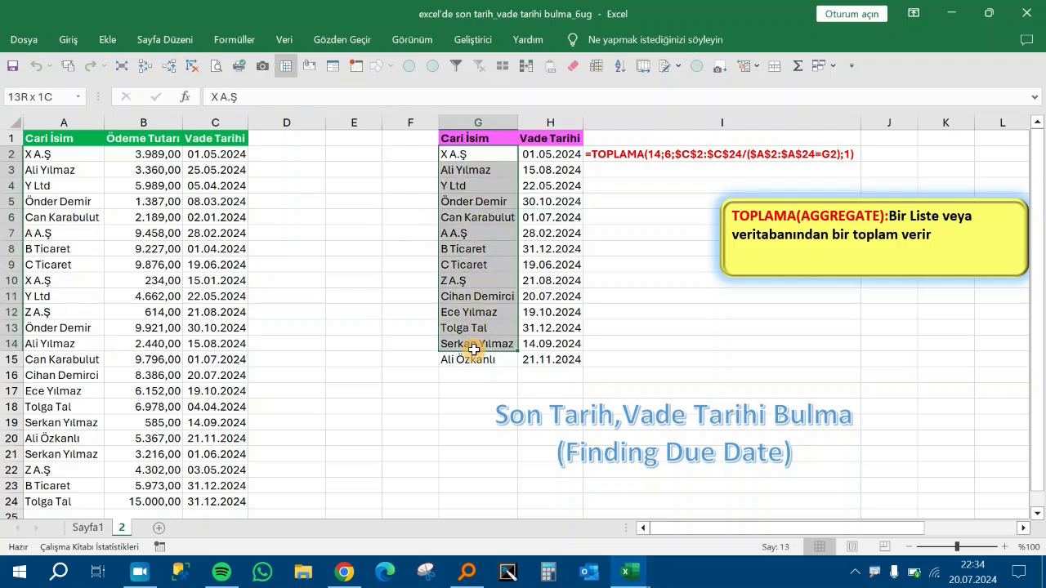
drag(474, 349, 529, 351)
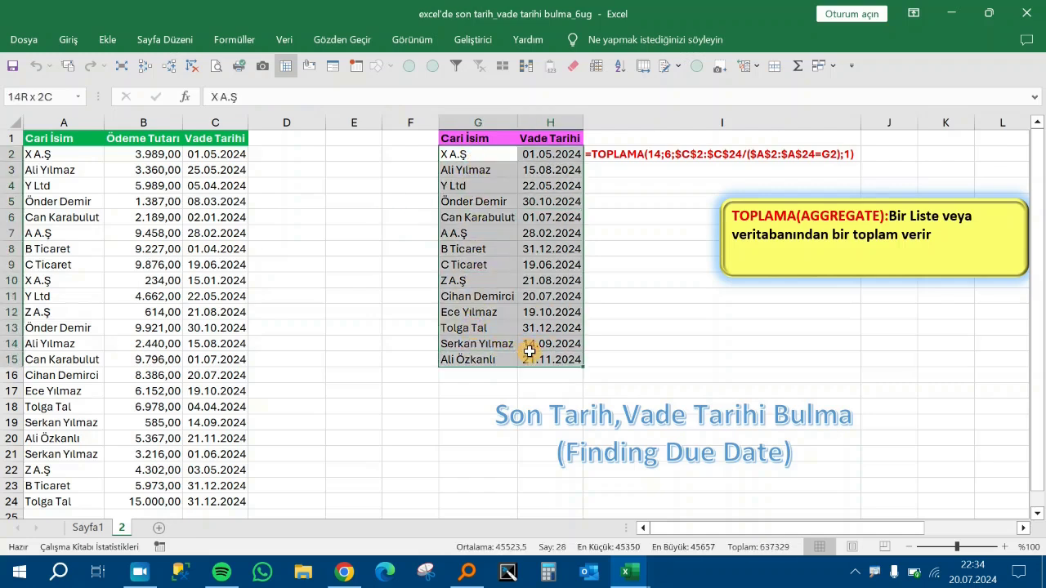
key(Delete)
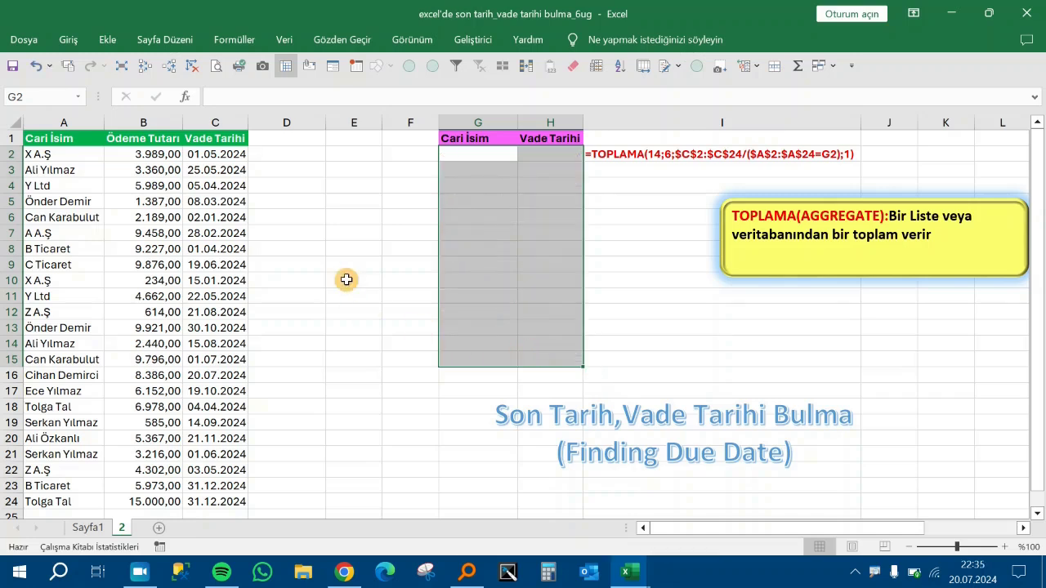
click(74, 160)
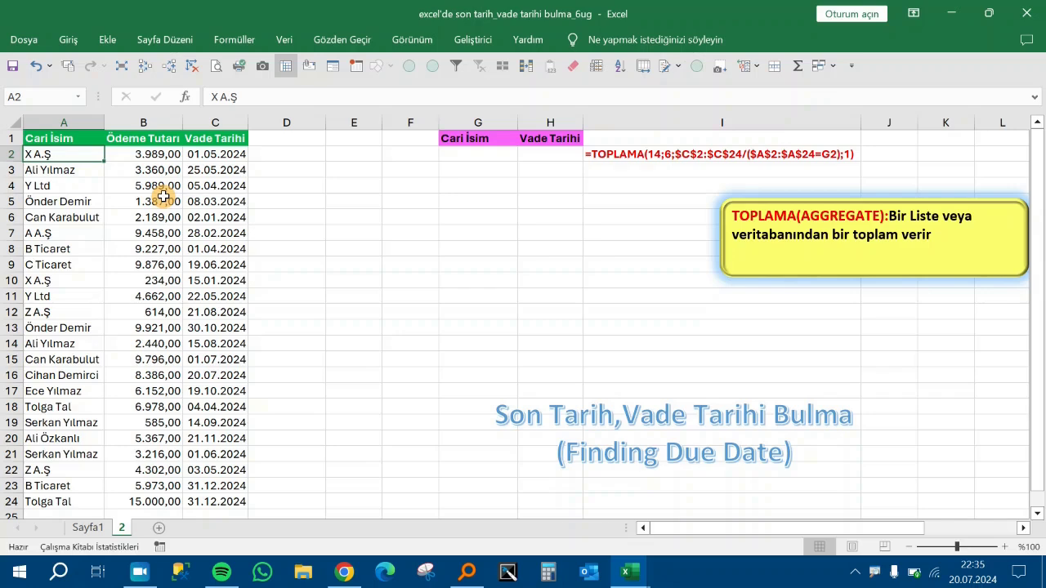
Copy the customer names and clear a misplaced name list from column P.
key(ctrl+shift+Down)
key(ctrl+c)
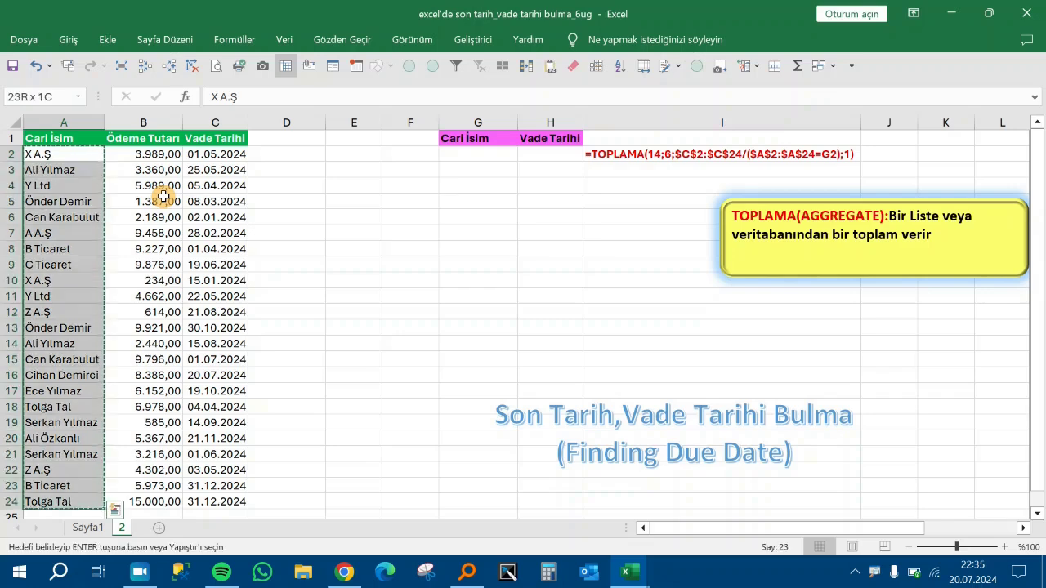
key(ctrl+Right)
key(ctrl+Right)
key(ctrl+Right)
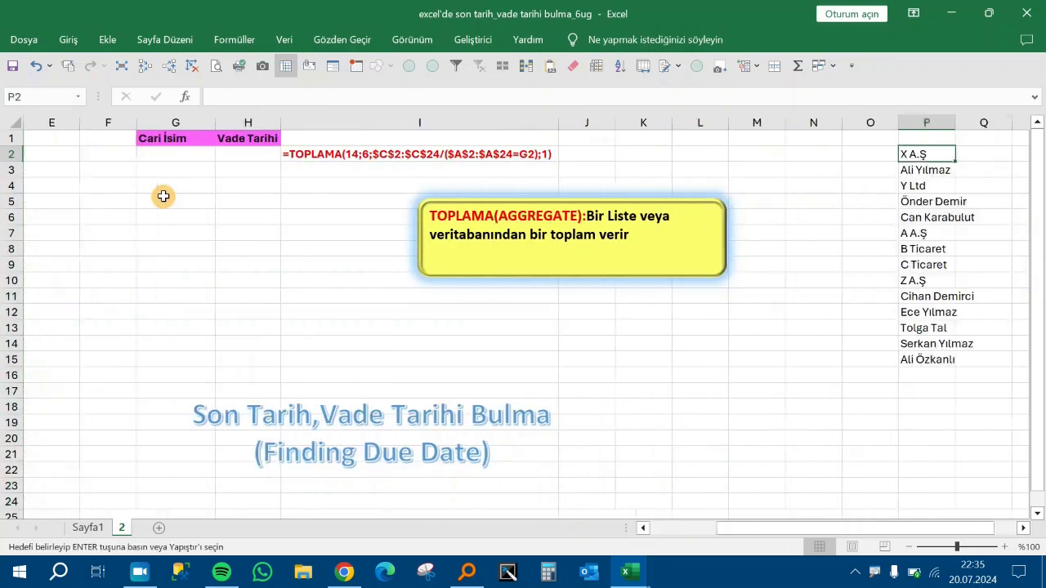
key(Right)
key(Right)
key(Right)
key(Left)
key(Left)
key(Escape)
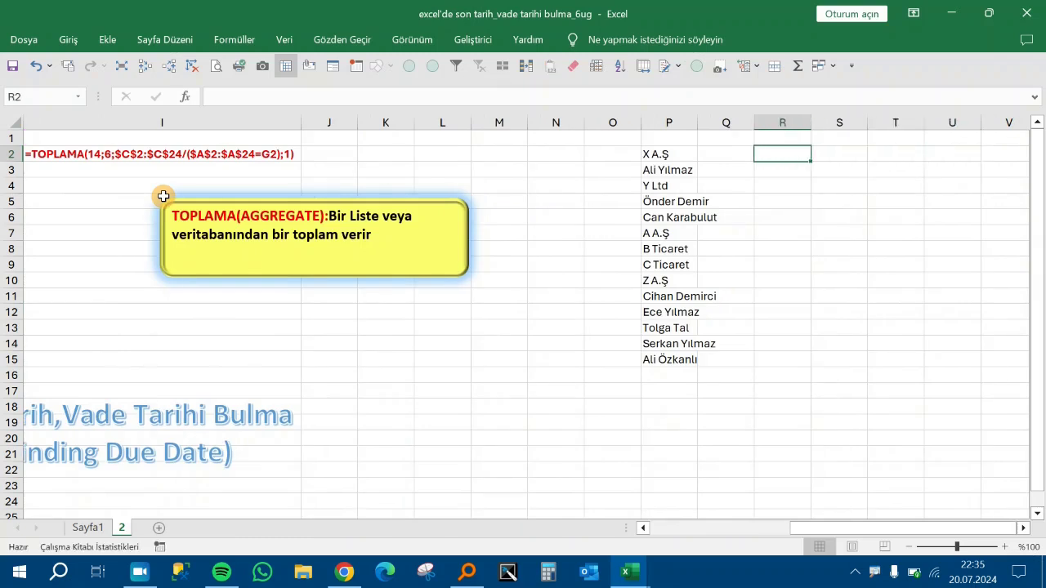
key(Left)
key(Left)
key(ctrl+shift+Down)
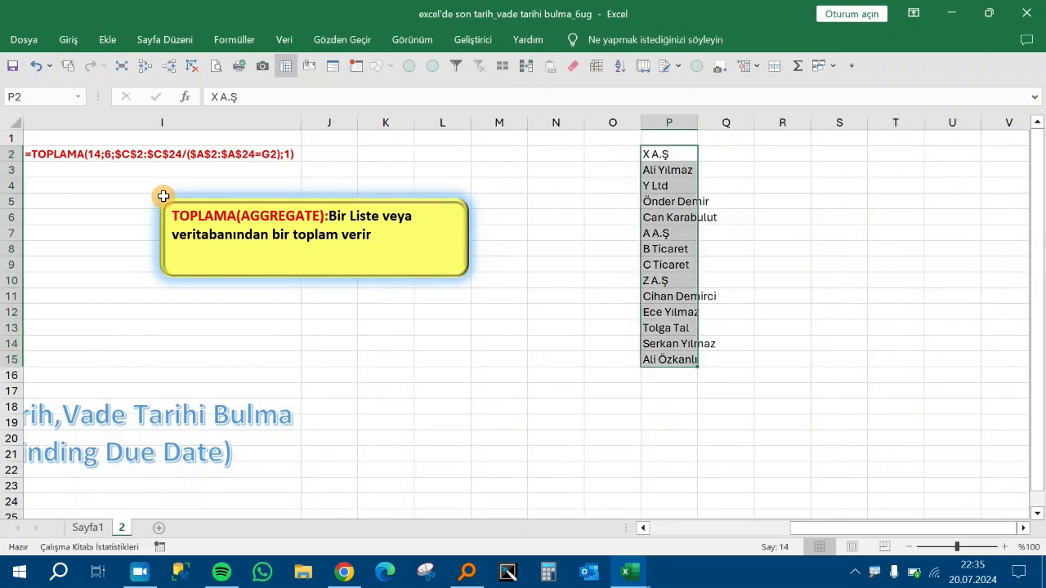
key(Delete)
key(Left)
key(Left)
key(Left)
key(Left)
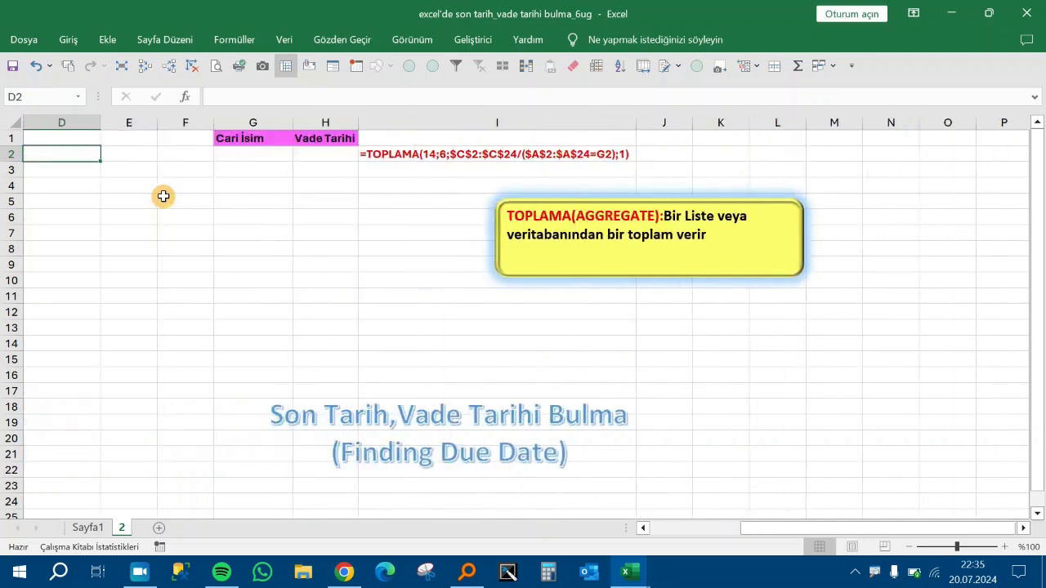
key(Left)
key(Left)
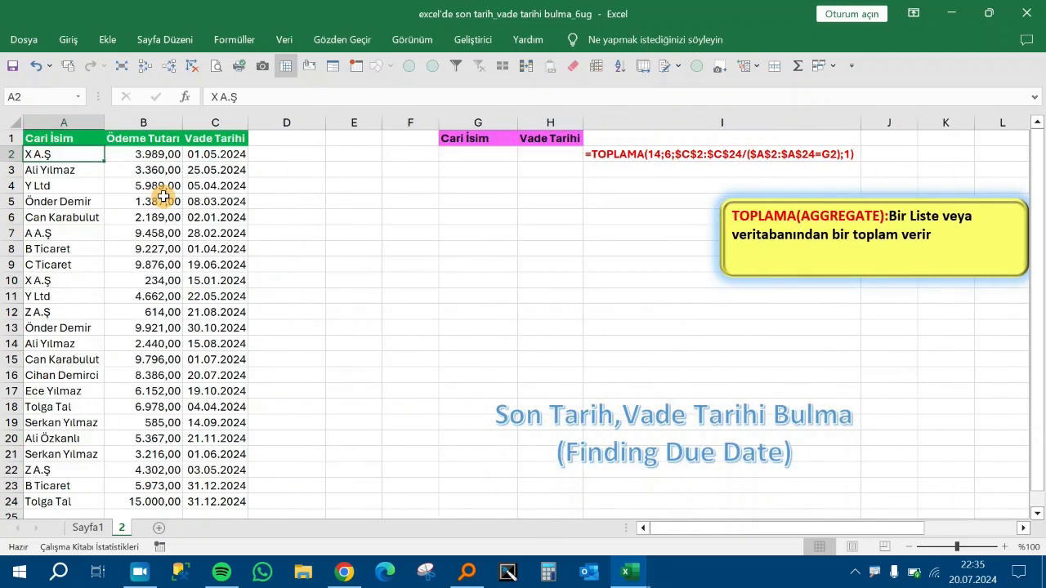
Copy A2:A24 again and paste the names into P2.
key(ctrl+shift+Down)
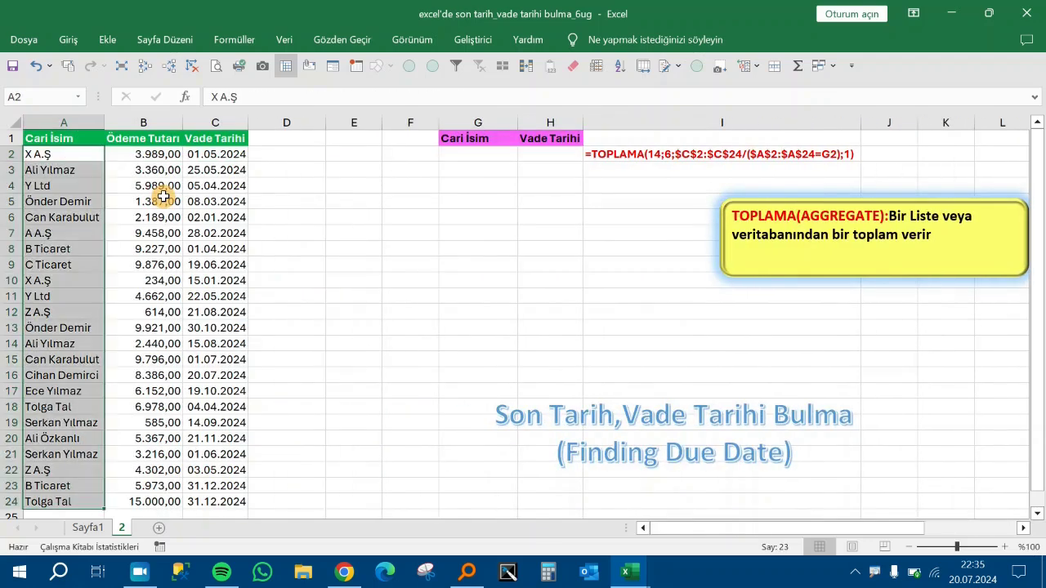
key(ctrl+c)
key(Right)
key(Right)
key(Right)
key(Right)
key(Right)
key(Right)
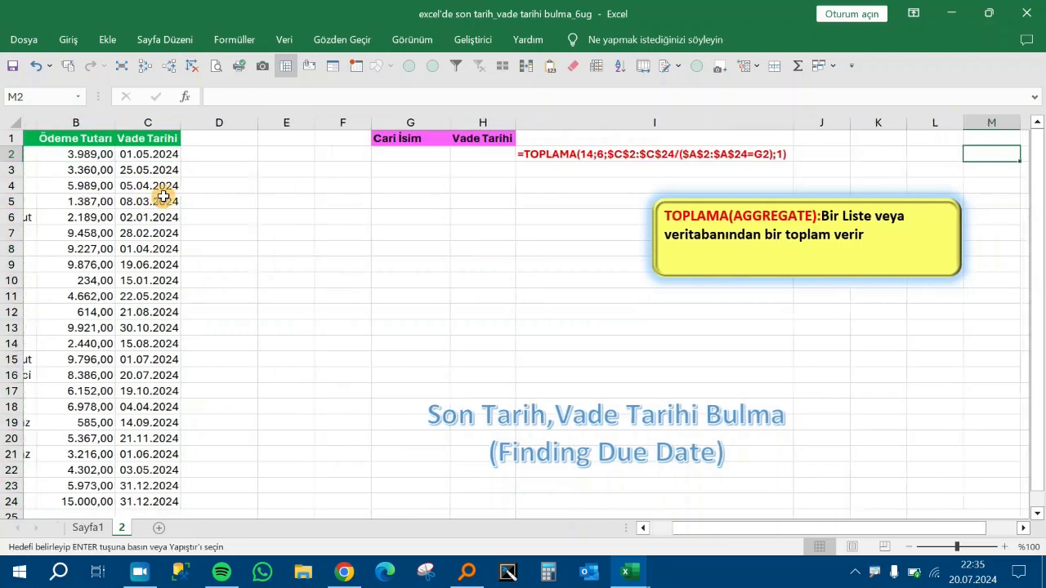
key(Right)
key(Right)
key(Right)
key(Right)
key(Right)
key(Left)
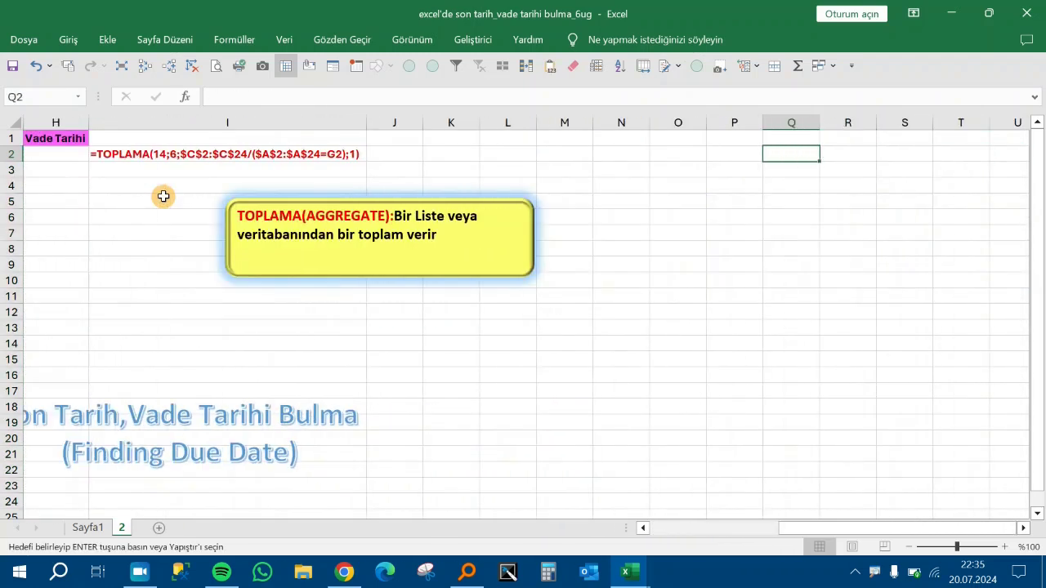
key(Left)
key(Return)
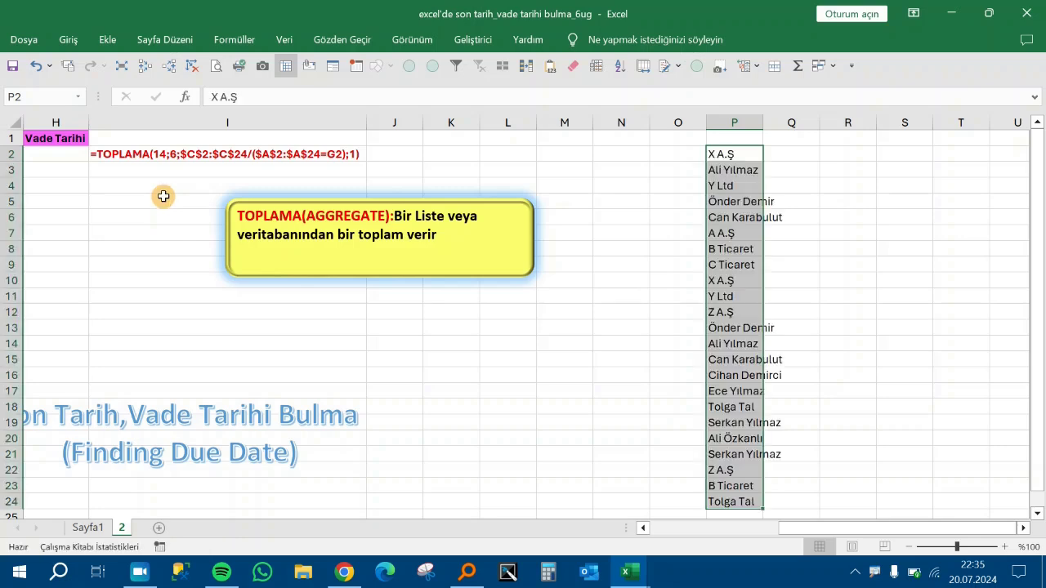
Remove duplicates from column P, dropping 9 repeated names.
click(528, 69)
click(529, 70)
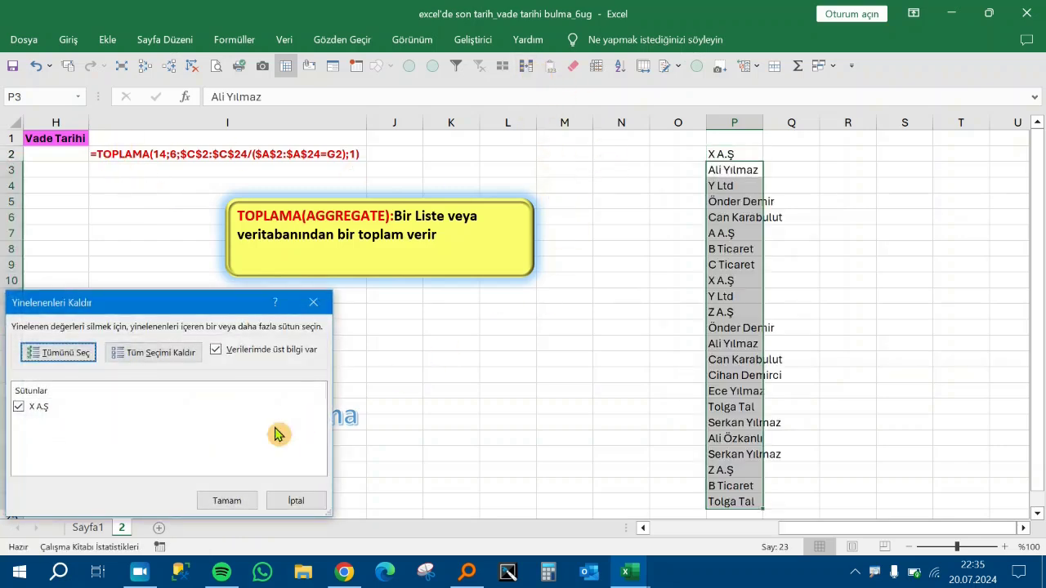
key(Escape)
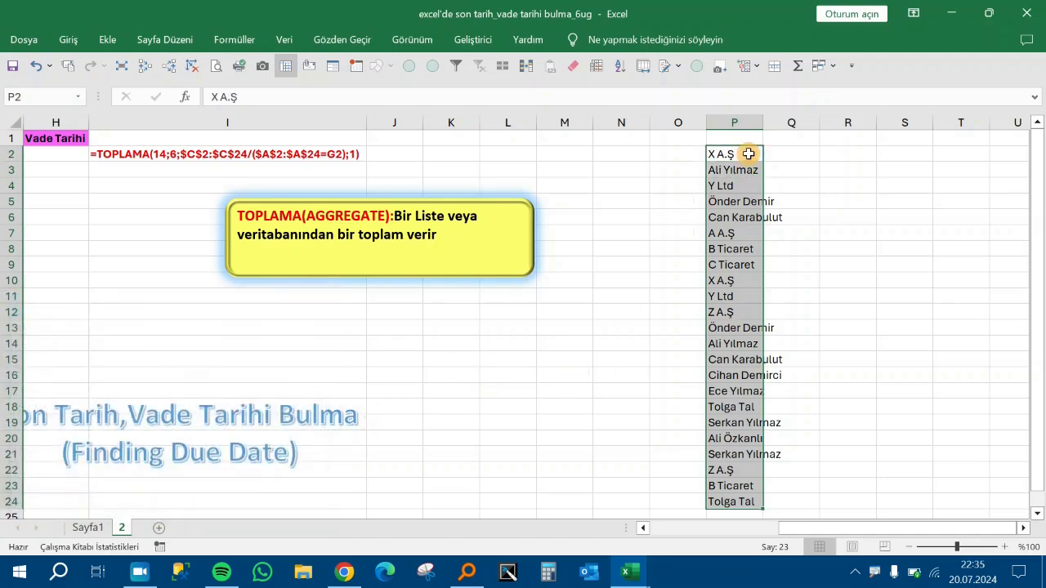
drag(749, 154, 732, 500)
click(745, 121)
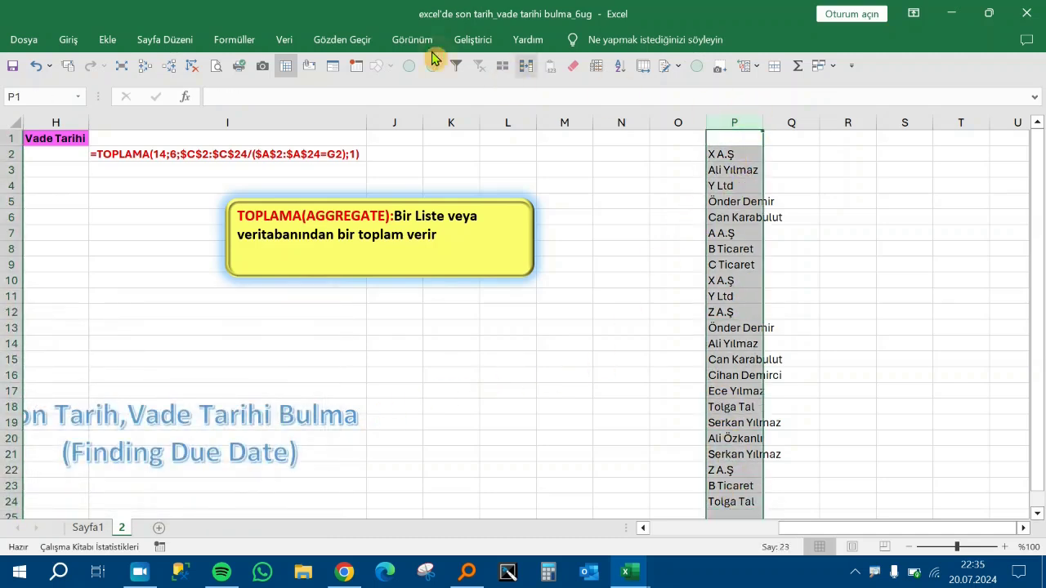
click(527, 67)
click(224, 501)
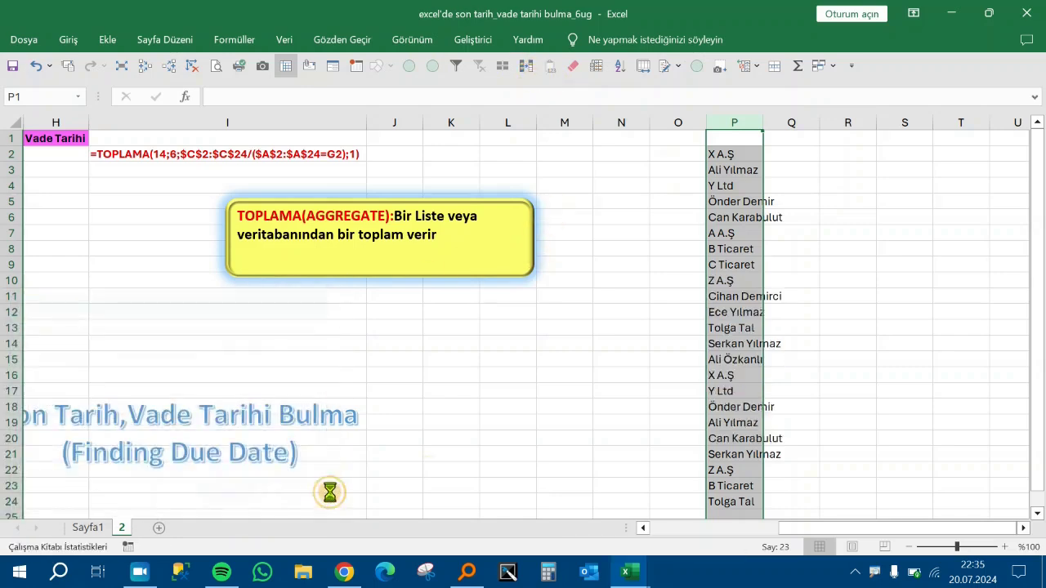
click(518, 333)
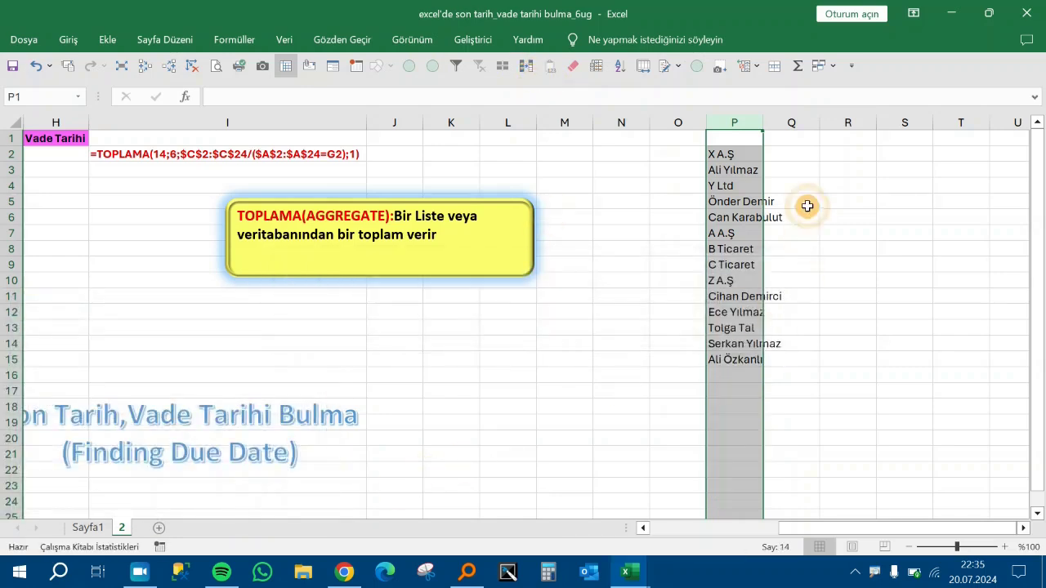
Copy the 14 unique names from P2 down and paste them into G2.
click(739, 154)
key(ctrl+shift+Down)
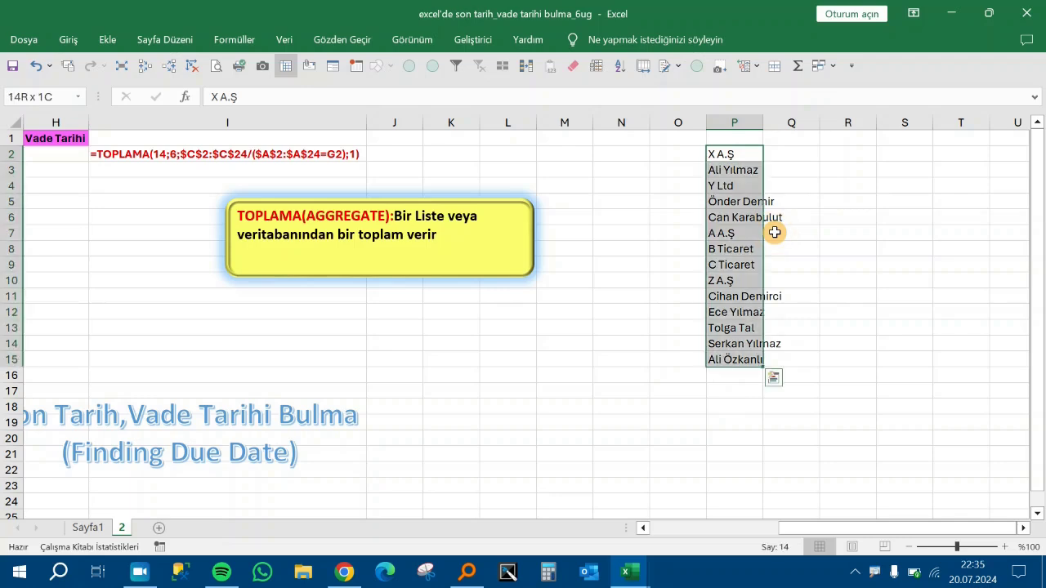
key(ctrl+c)
key(Left)
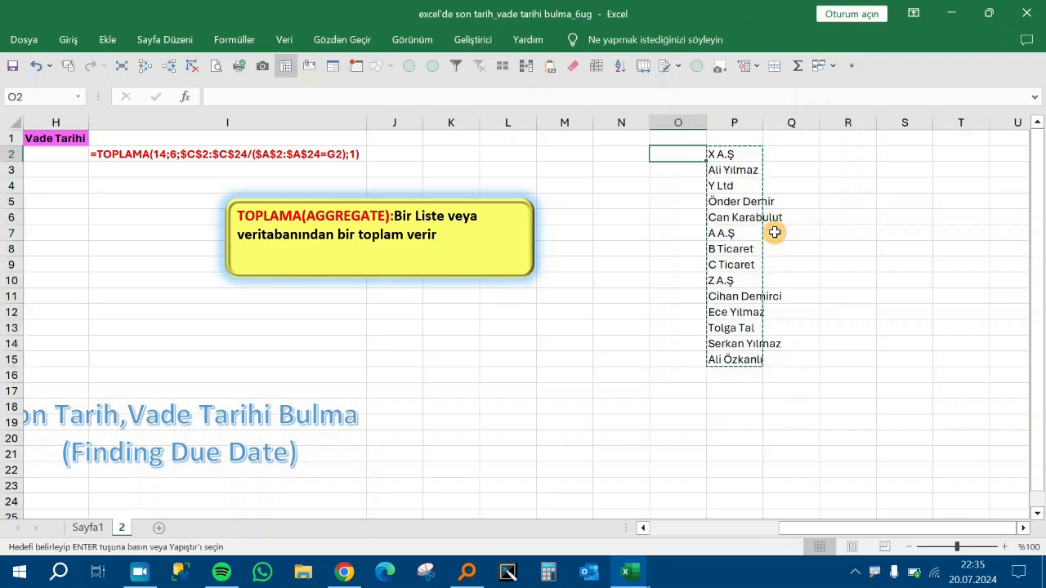
key(ctrl+Left)
key(ctrl+Left)
key(Right)
key(Right)
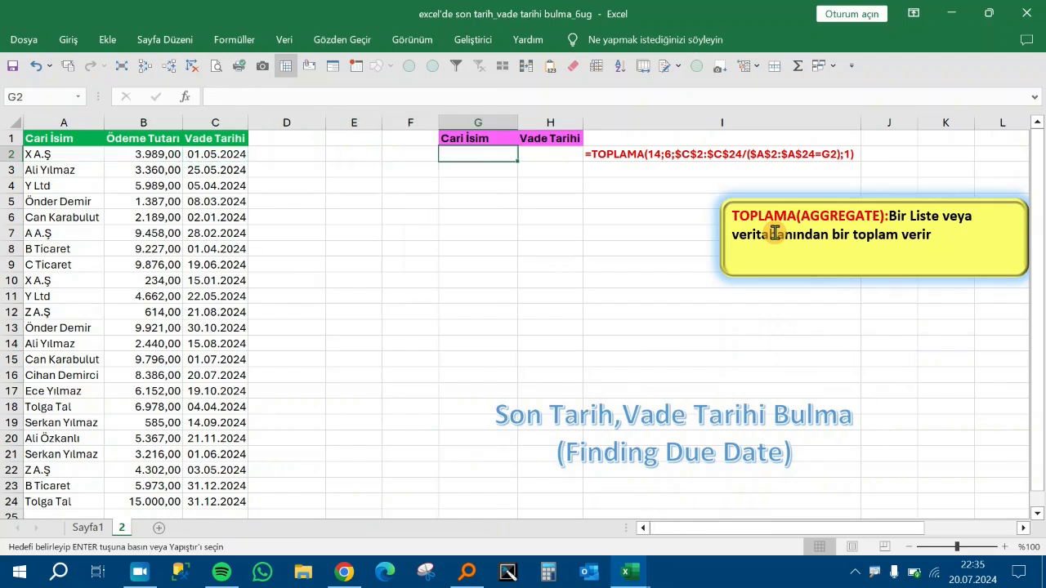
key(ctrl+v)
key(Escape)
key(Right)
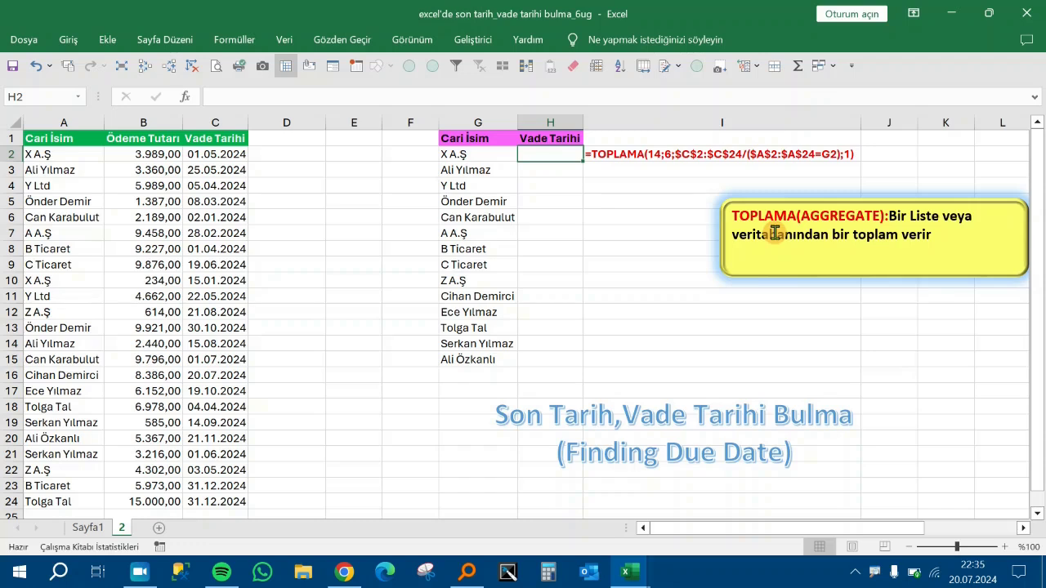
text(=to)
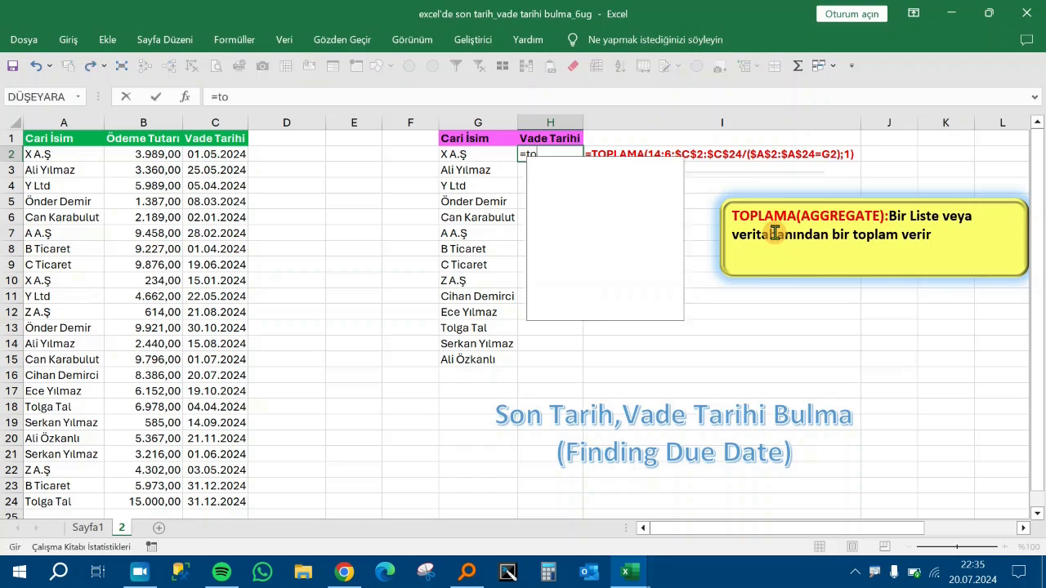
text(l)
key(BackSpace)
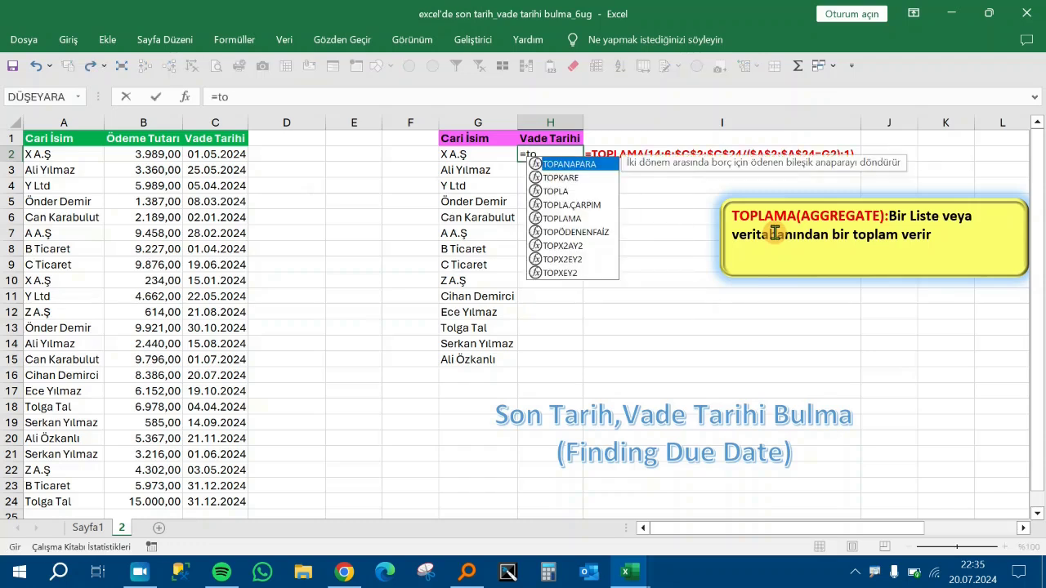
key(Down)
key(Down)
key(Down)
key(Down)
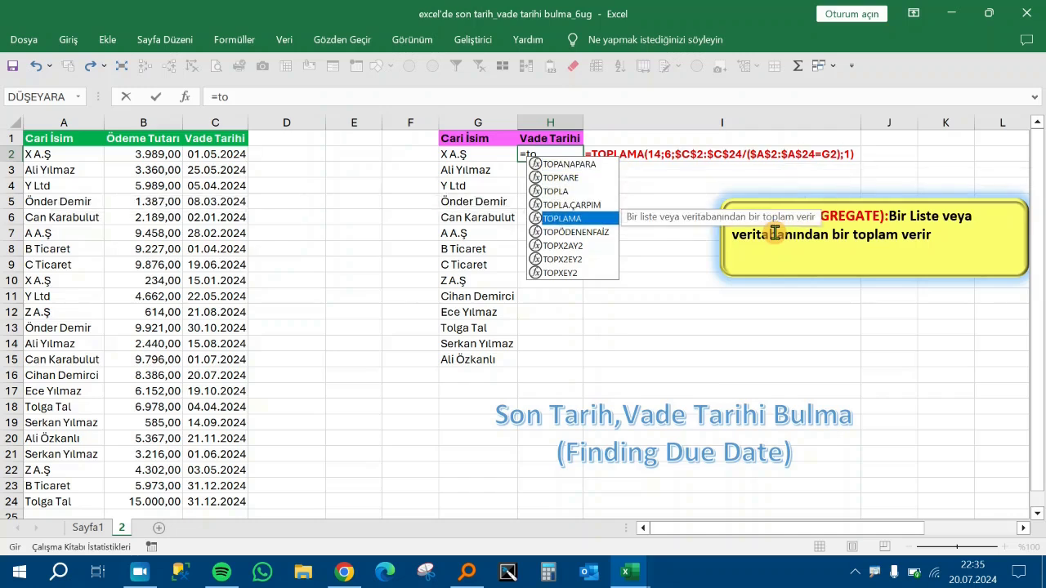
key(Tab)
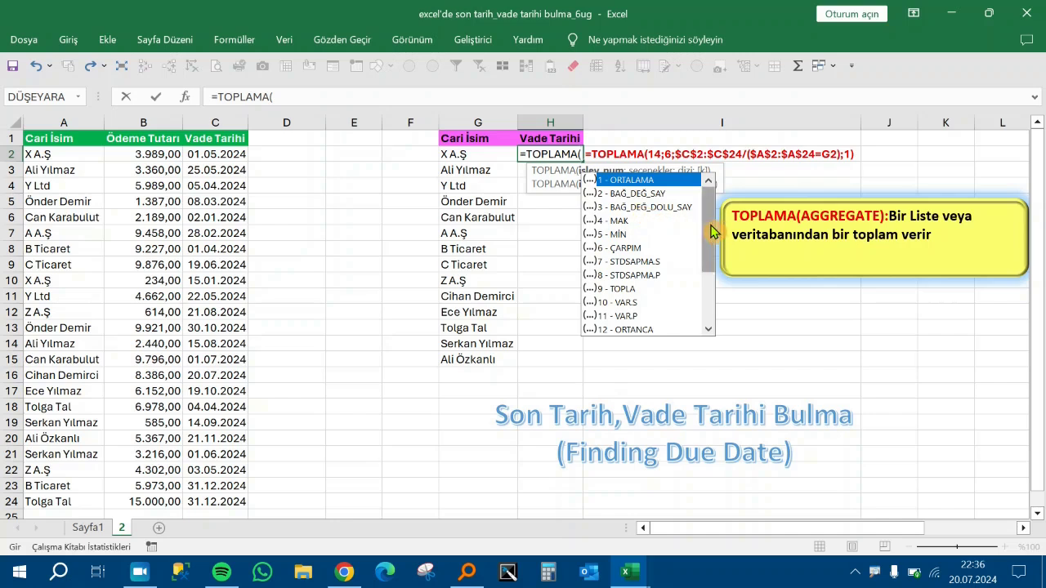
mouse_move(712, 228)
mouse_down()
mouse_move(711, 241)
mouse_move(710, 214)
mouse_up()
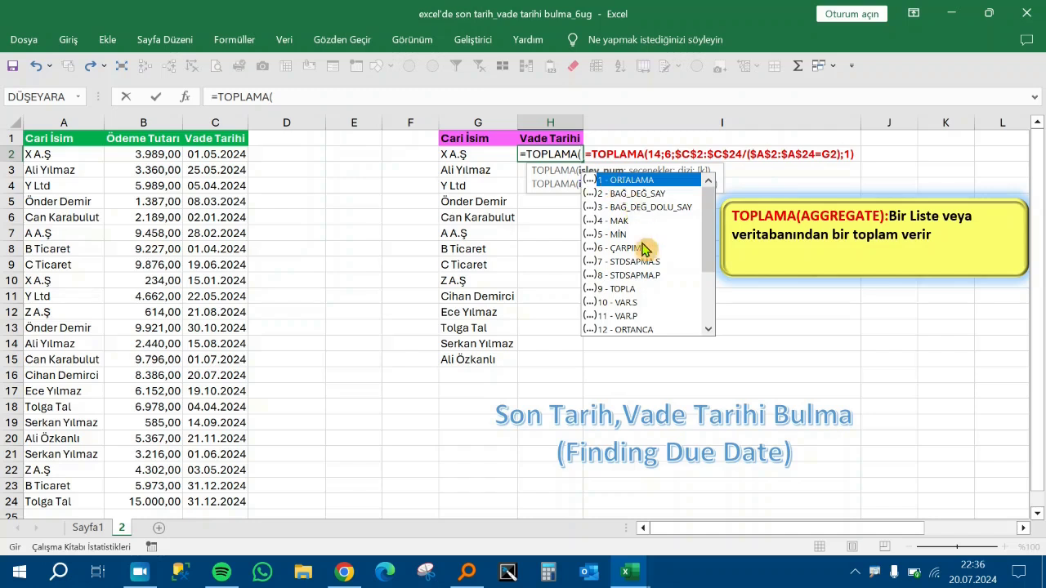
drag(709, 245, 710, 262)
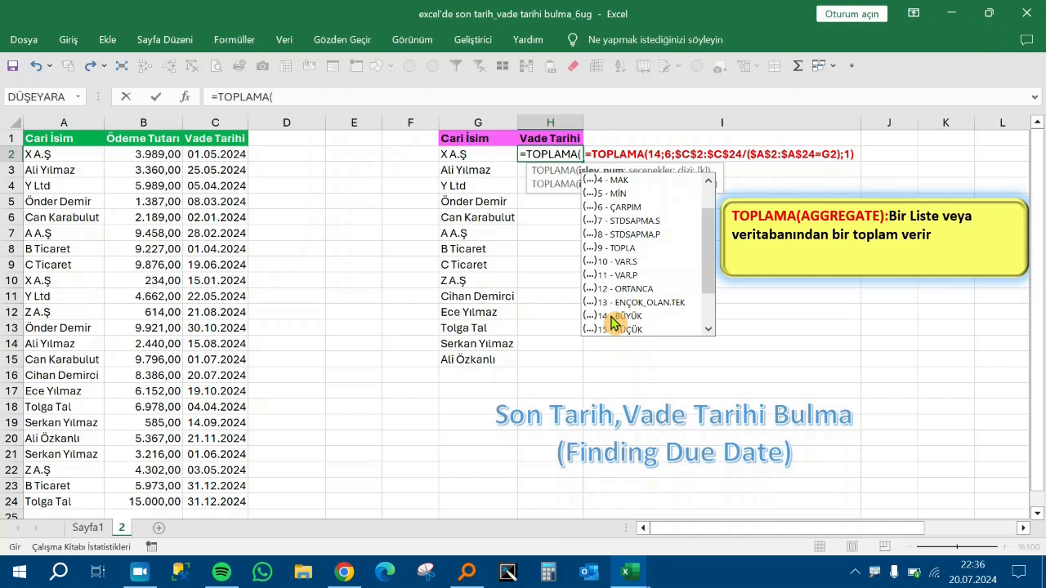
double_click(614, 319)
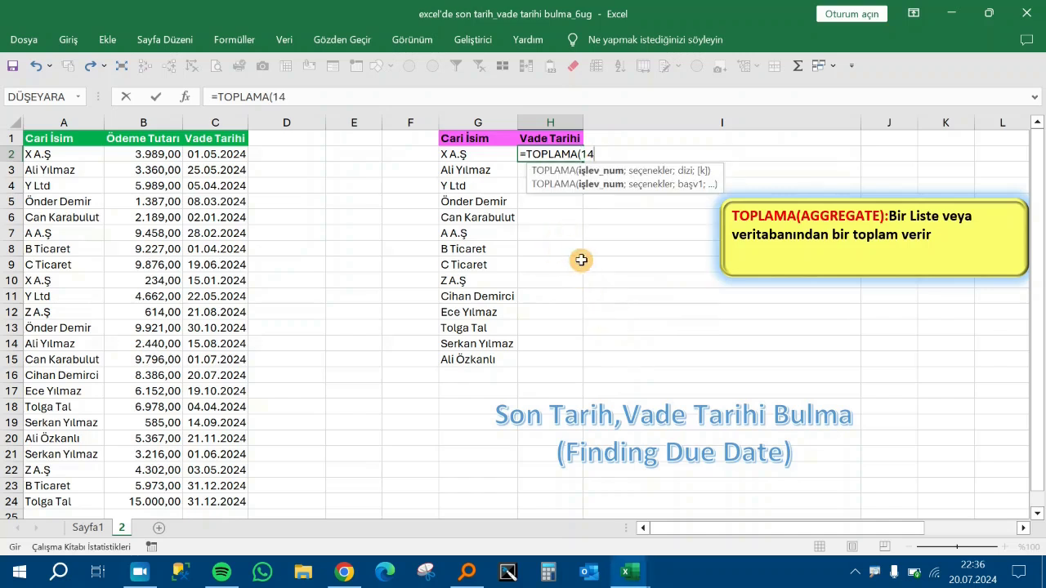
key(Escape)
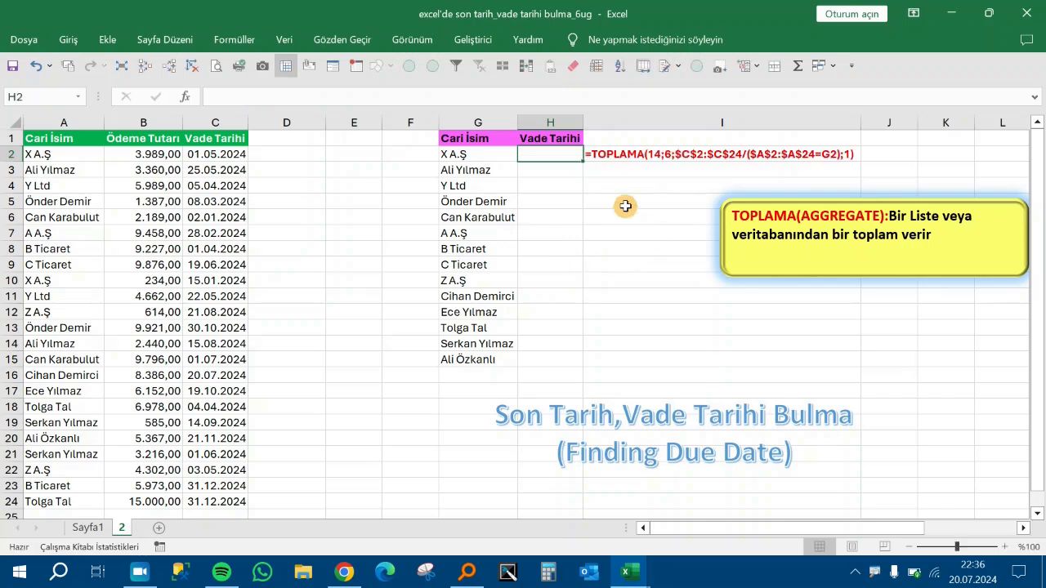
Cut the TOPLAMA(14;6;…) note out of I2 and paste it into I16.
click(670, 159)
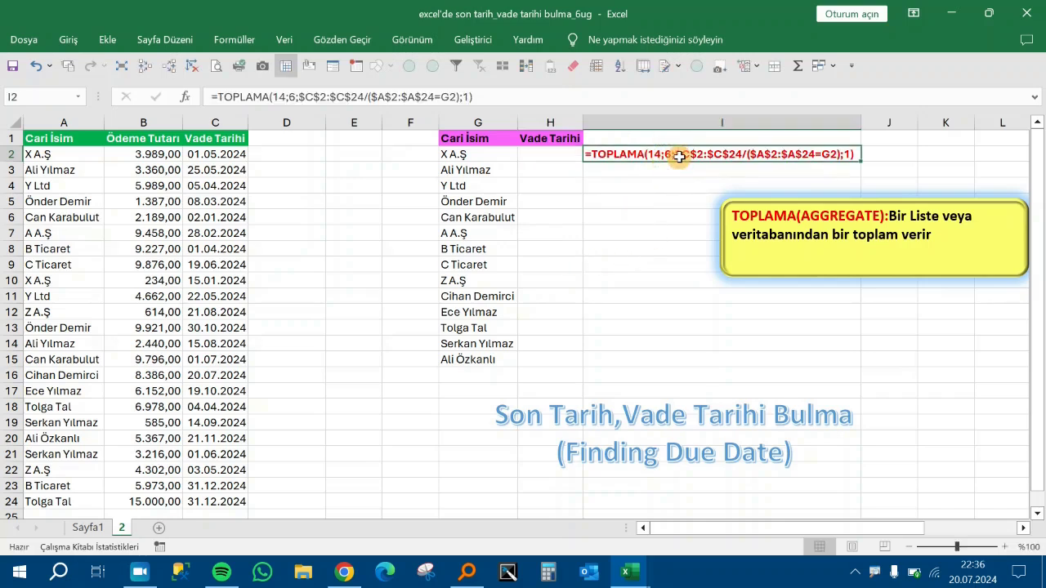
key(ctrl+c)
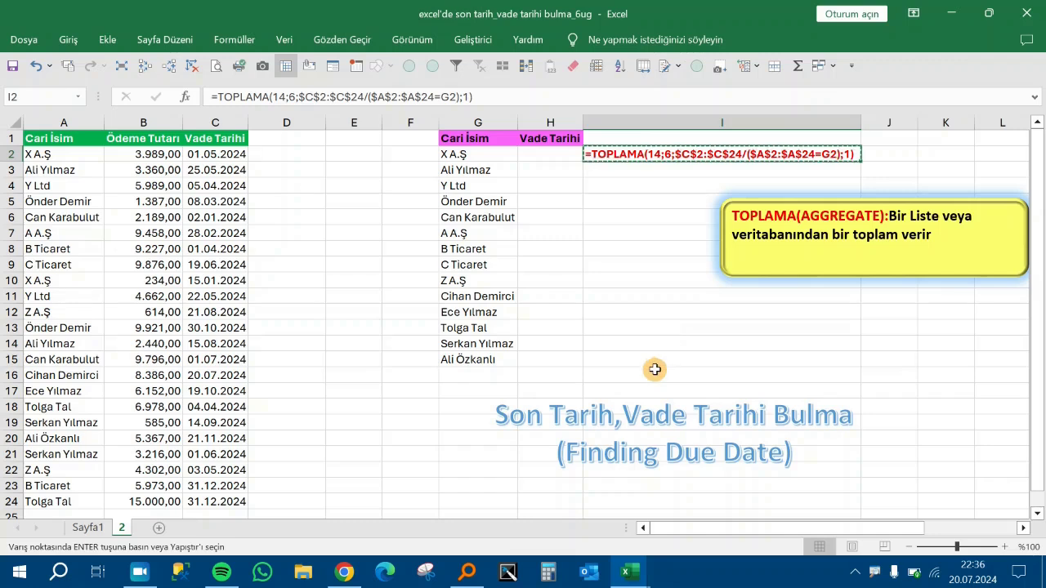
click(654, 372)
key(Escape)
key(Return)
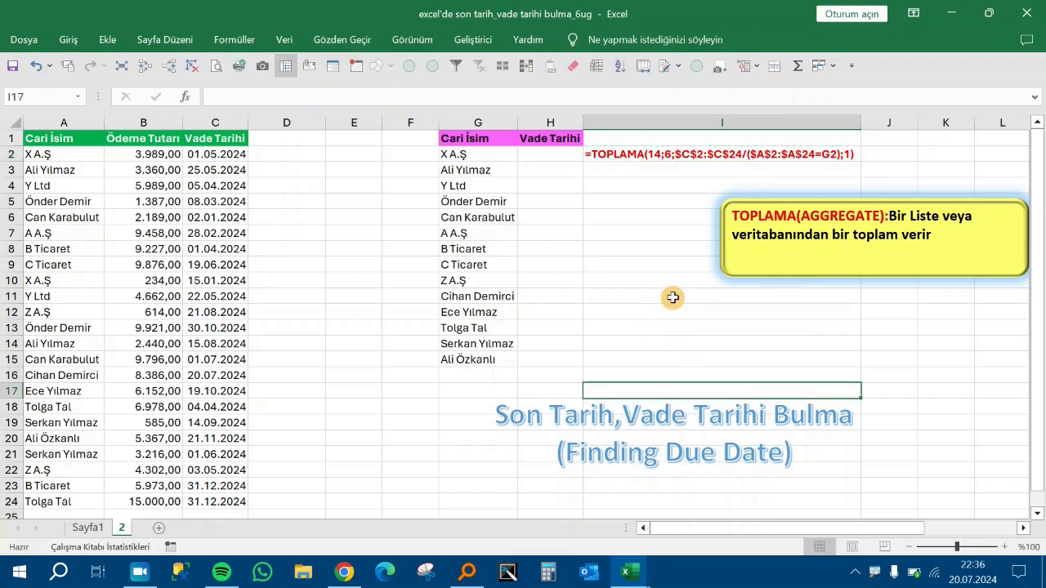
click(699, 157)
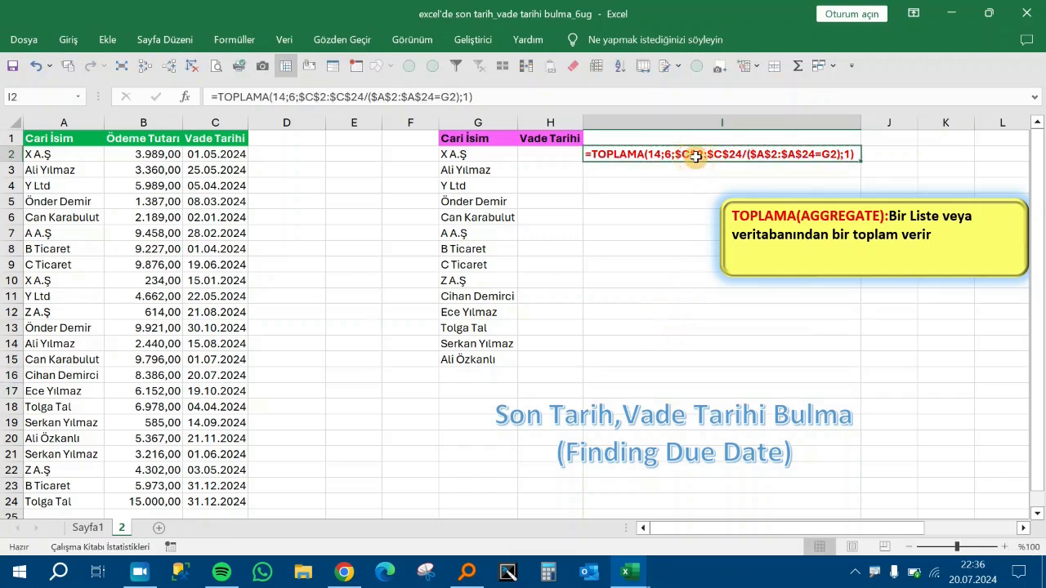
key(ctrl+x)
click(661, 376)
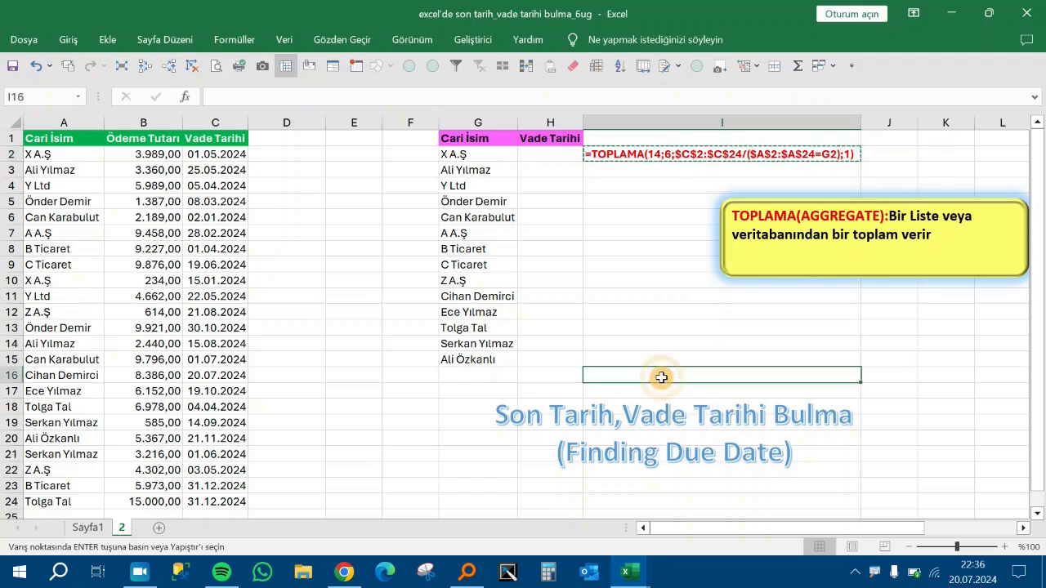
key(ctrl+v)
click(654, 156)
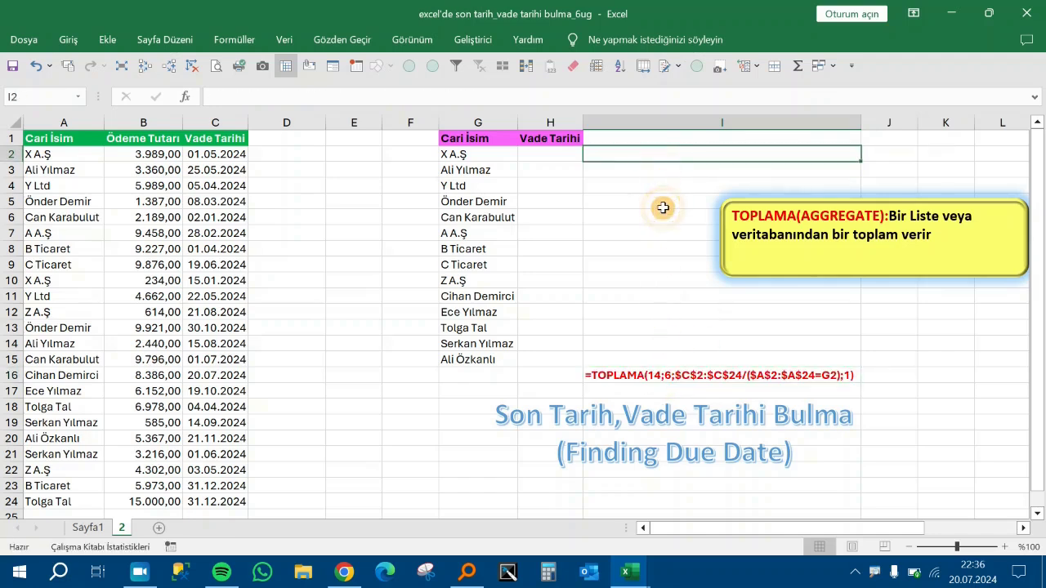
In H2, start =TOPLAMA with function 14 and option 6 (ignore errors).
text(=)
key(Escape)
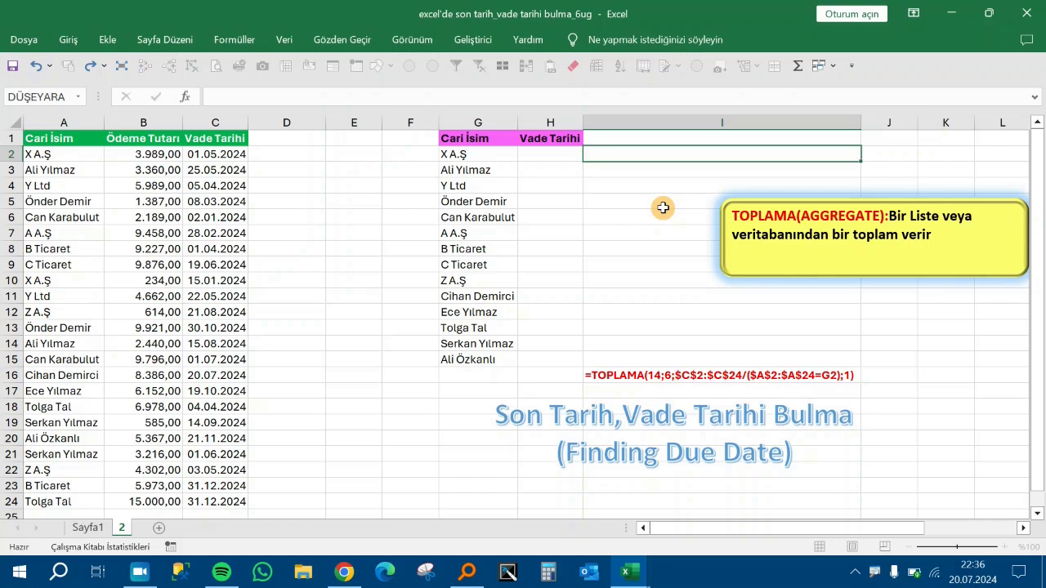
key(Left)
text(=)
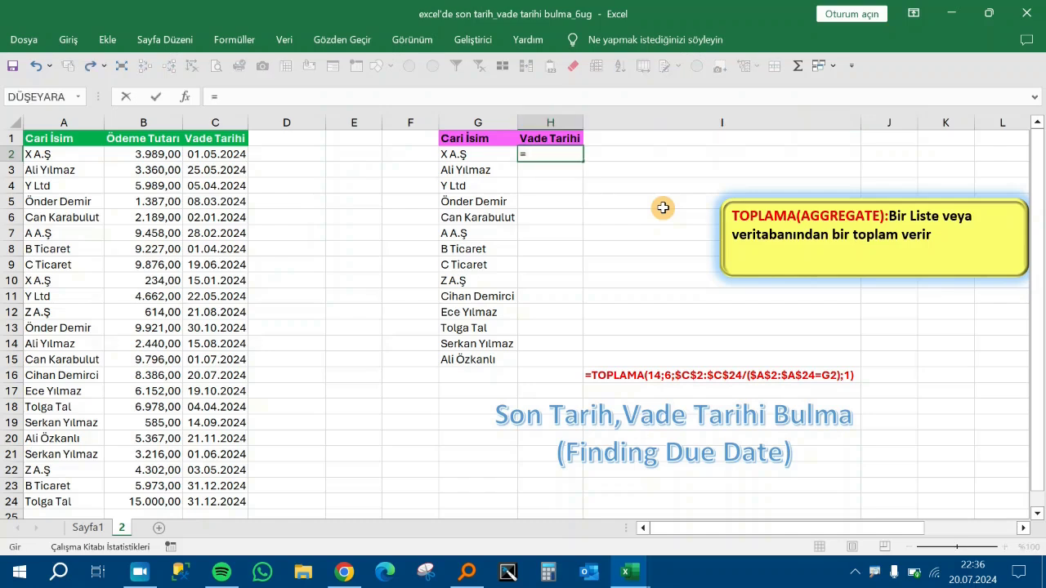
text(toplama)
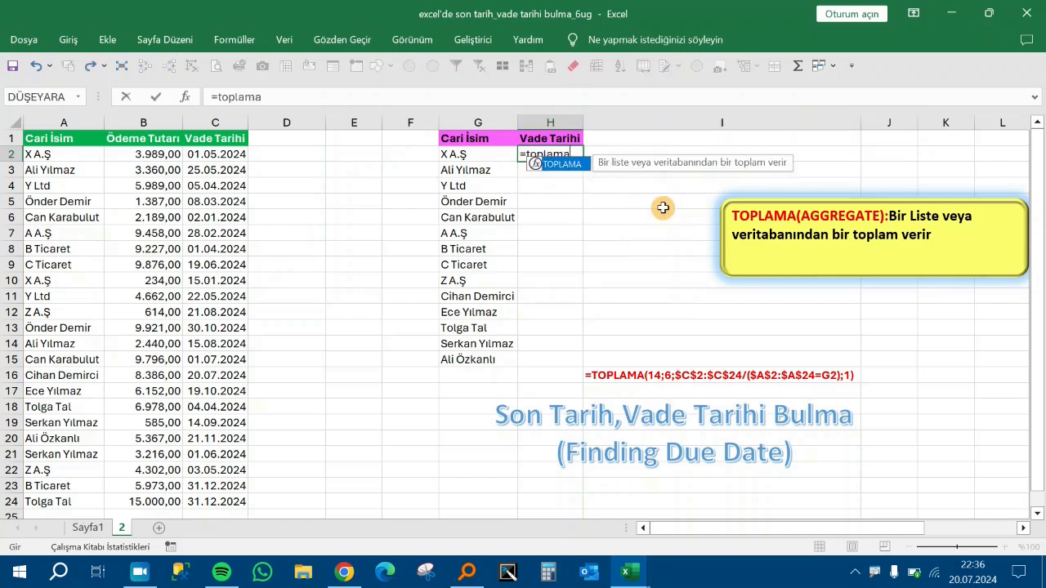
key(Tab)
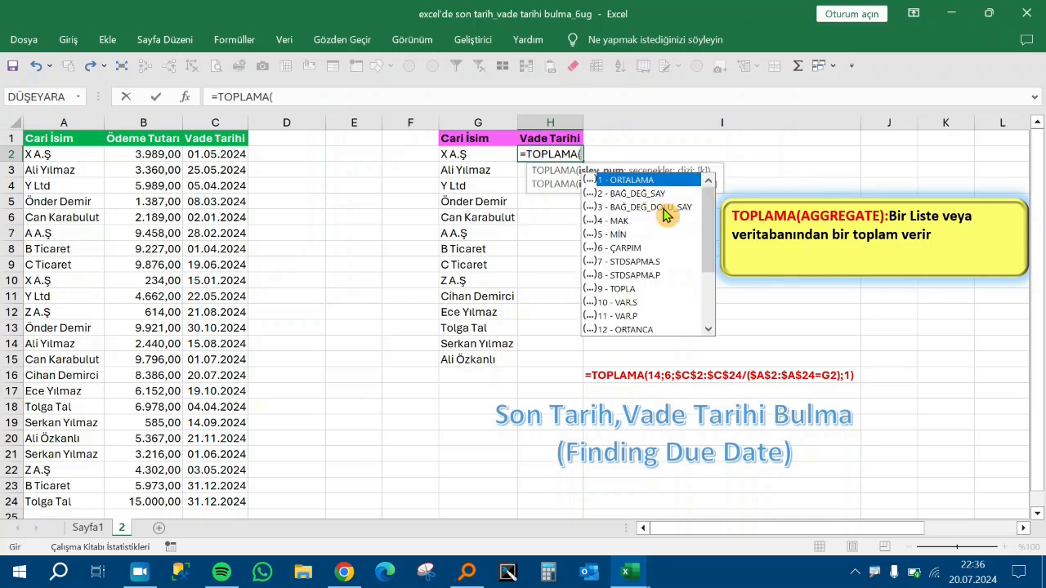
scroll(674, 219, down, 2)
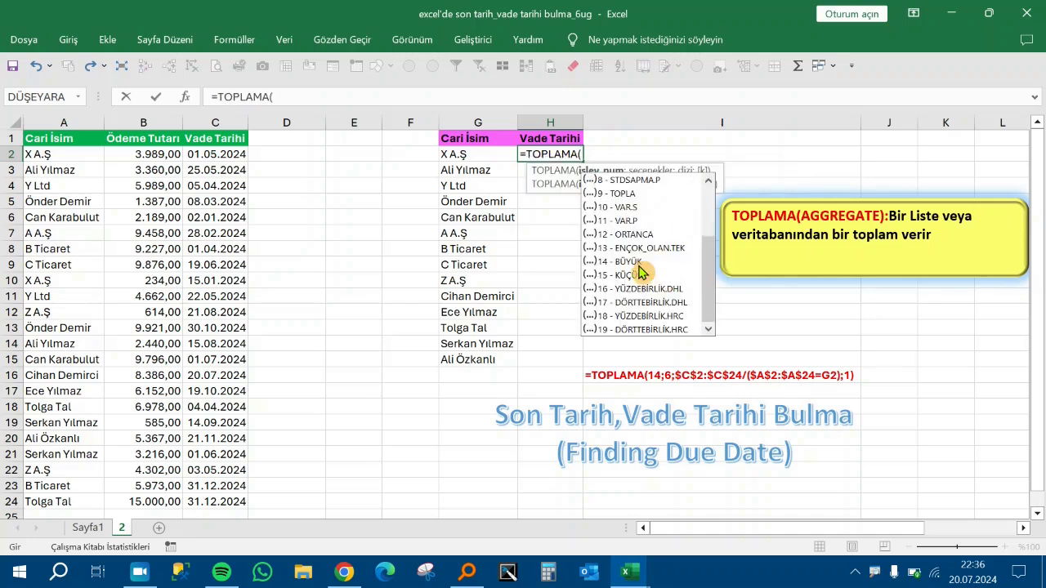
double_click(638, 262)
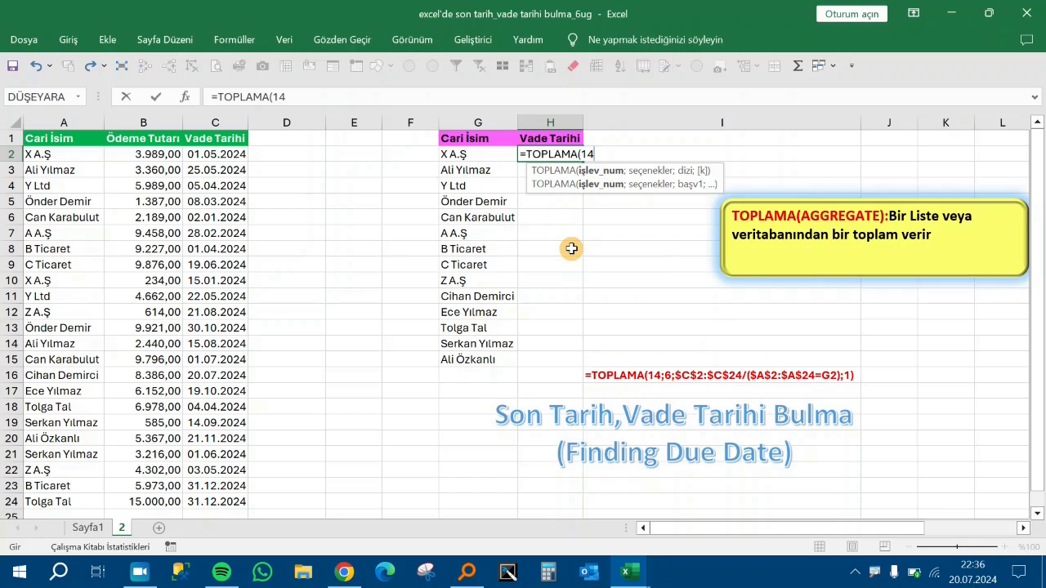
text(;)
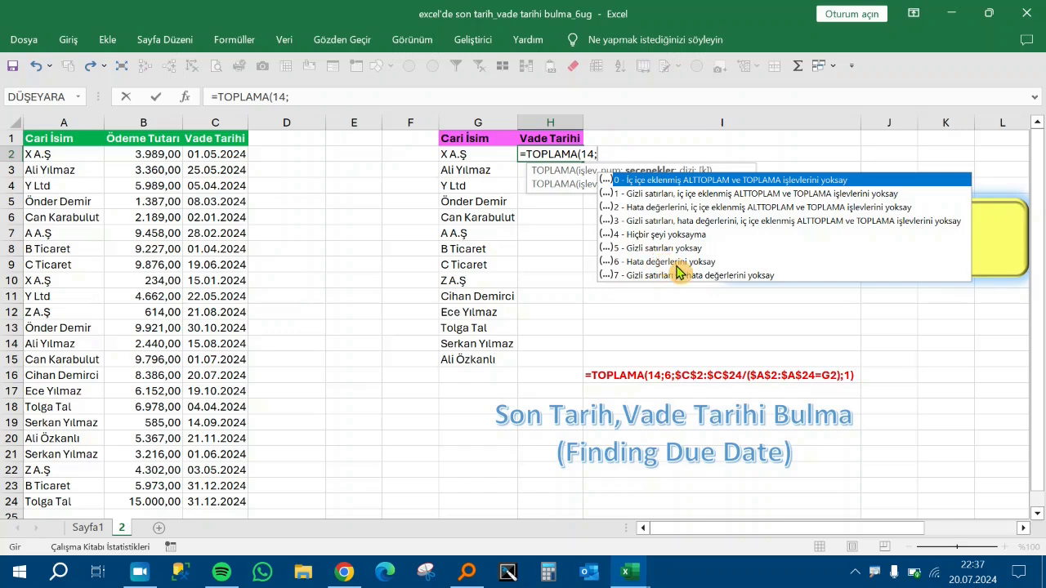
double_click(677, 271)
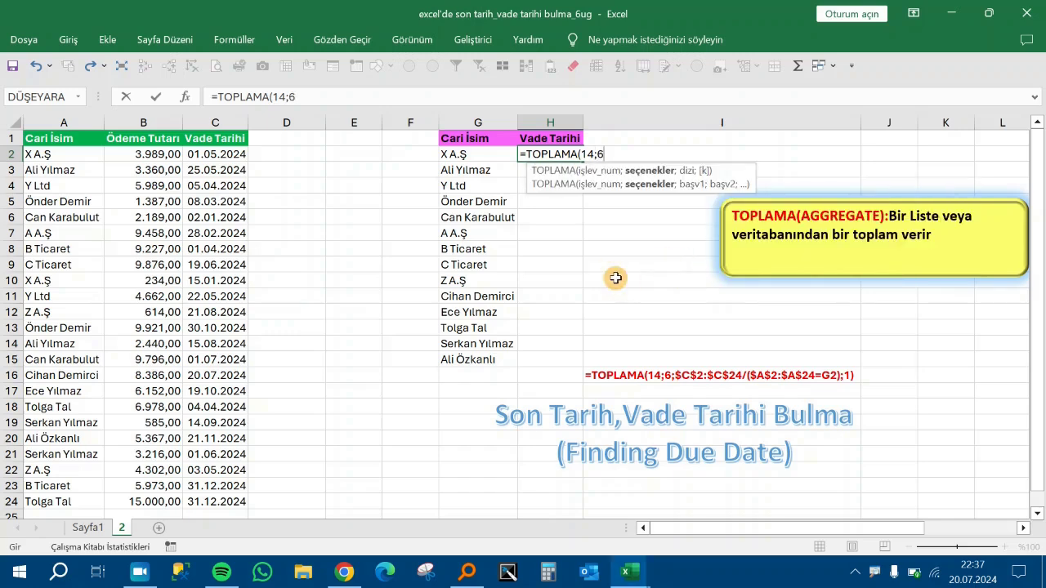
text(;)
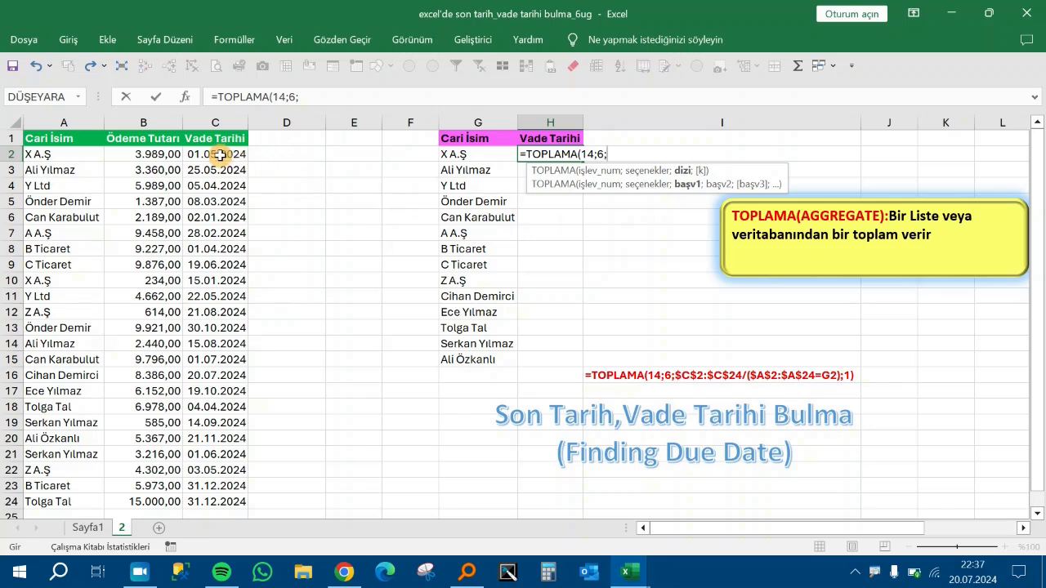
Add the array $C$2:$C$24/($A$2:$A$24=G2) and k = 1, closing the formula.
drag(220, 154, 192, 501)
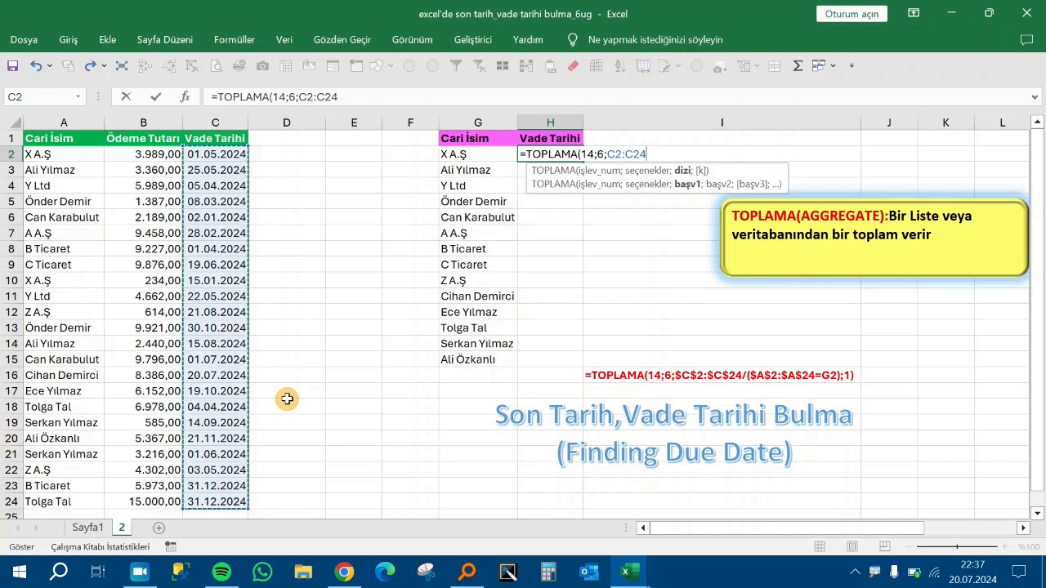
key(F4)
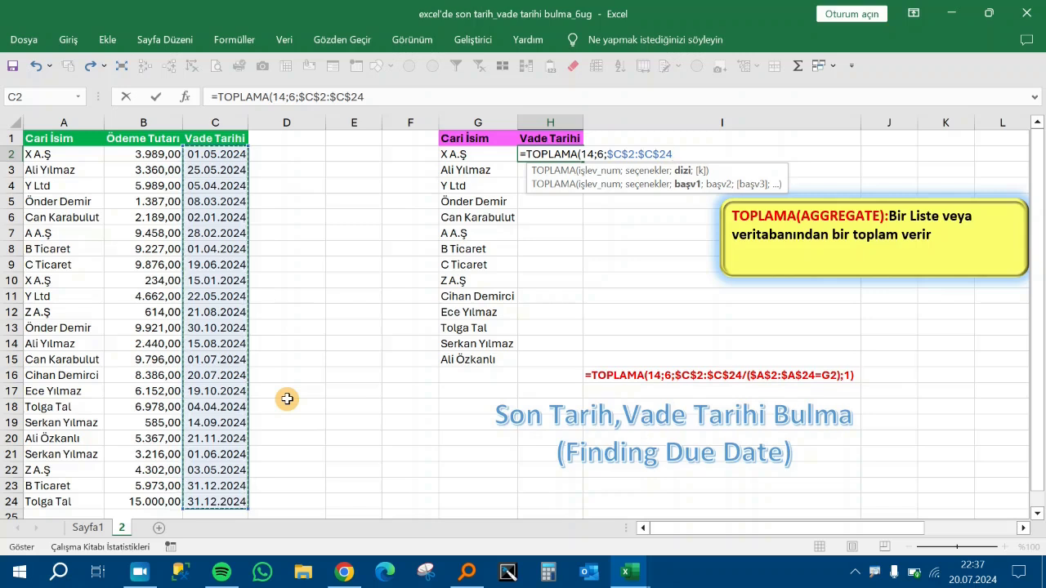
text(/()
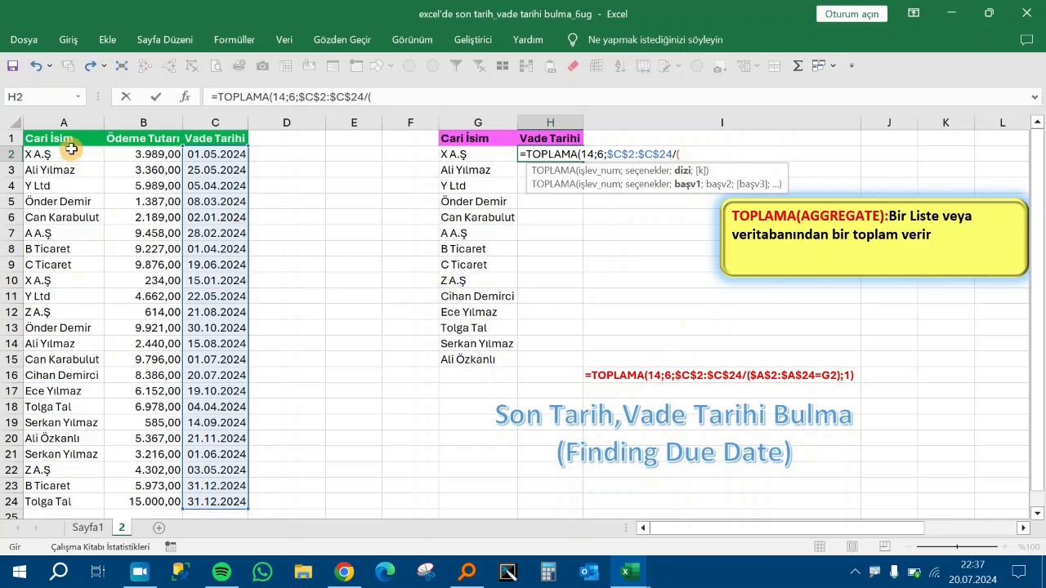
drag(52, 160, 36, 503)
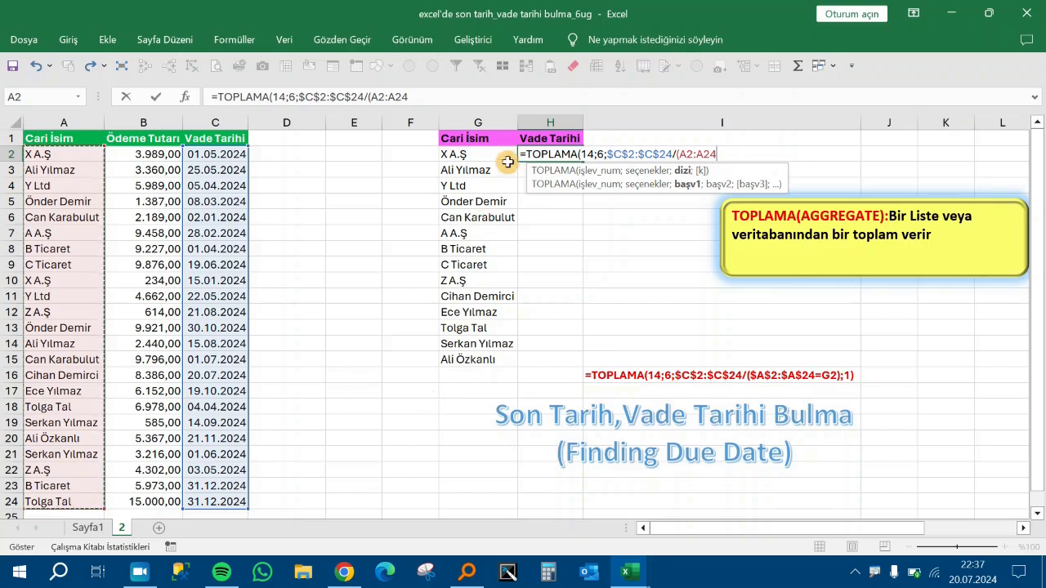
key(F4)
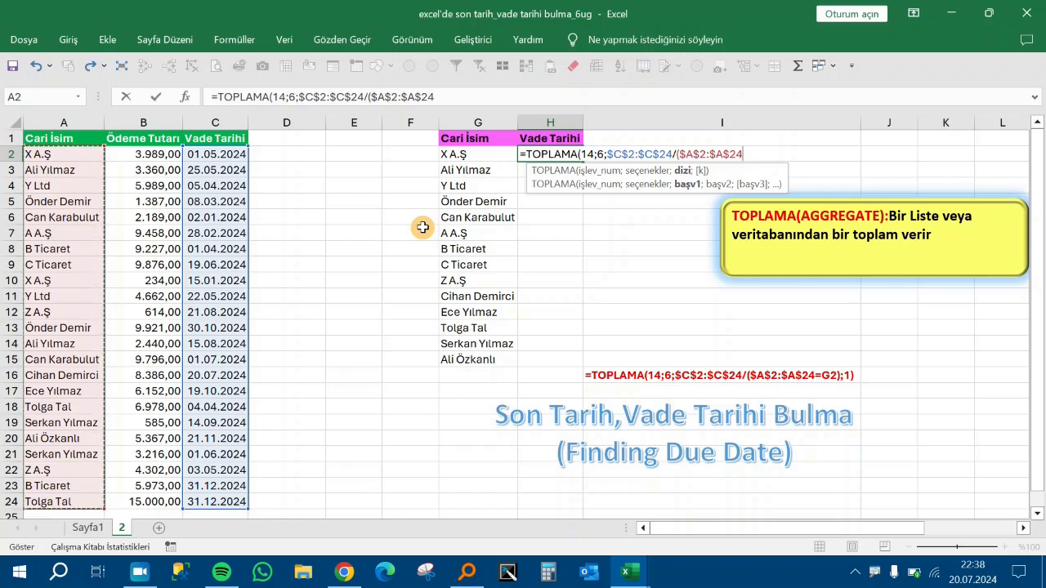
text(=)
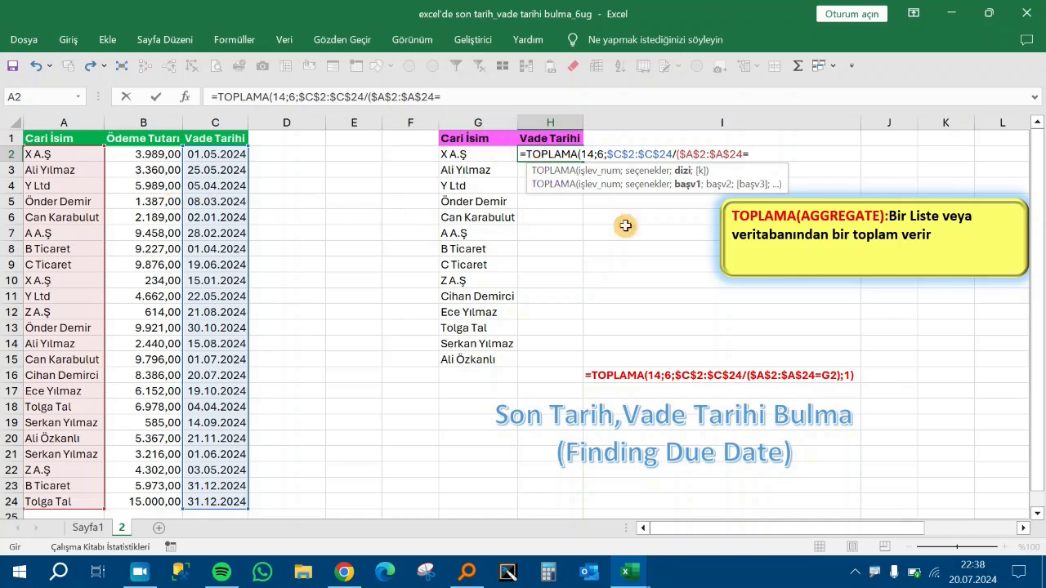
click(489, 140)
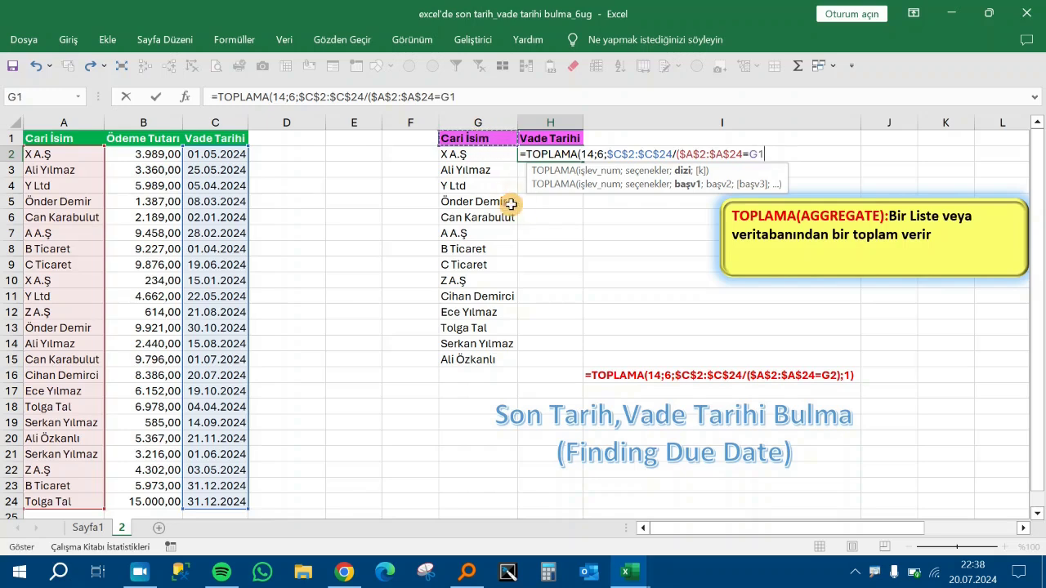
click(487, 153)
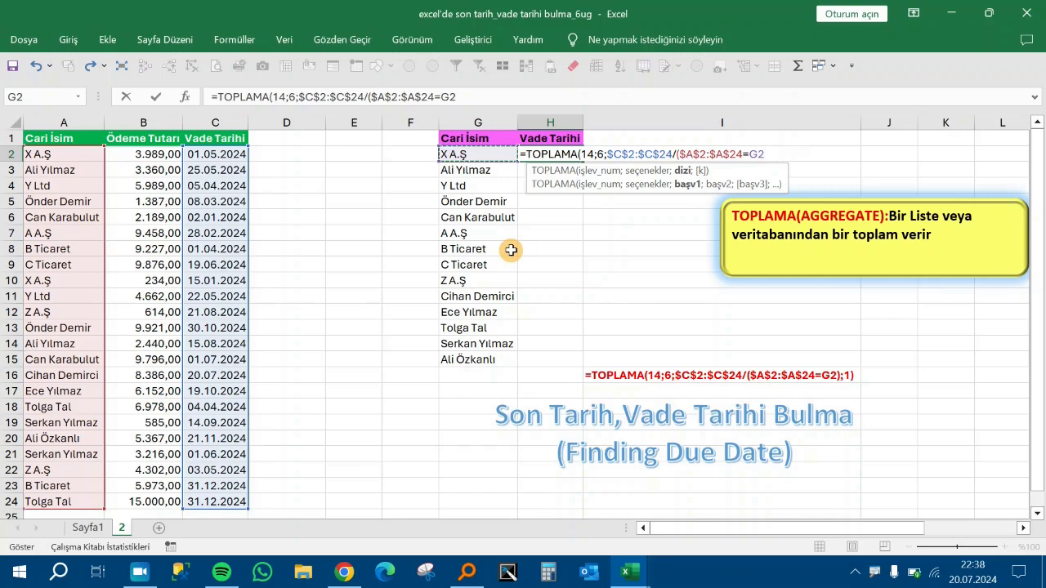
text())
text(;1)
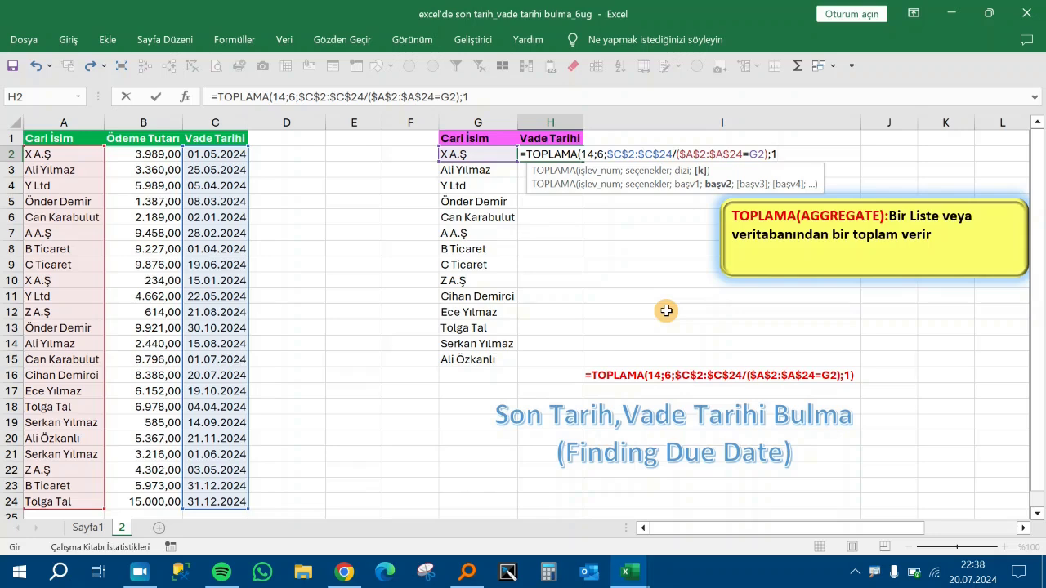
text())
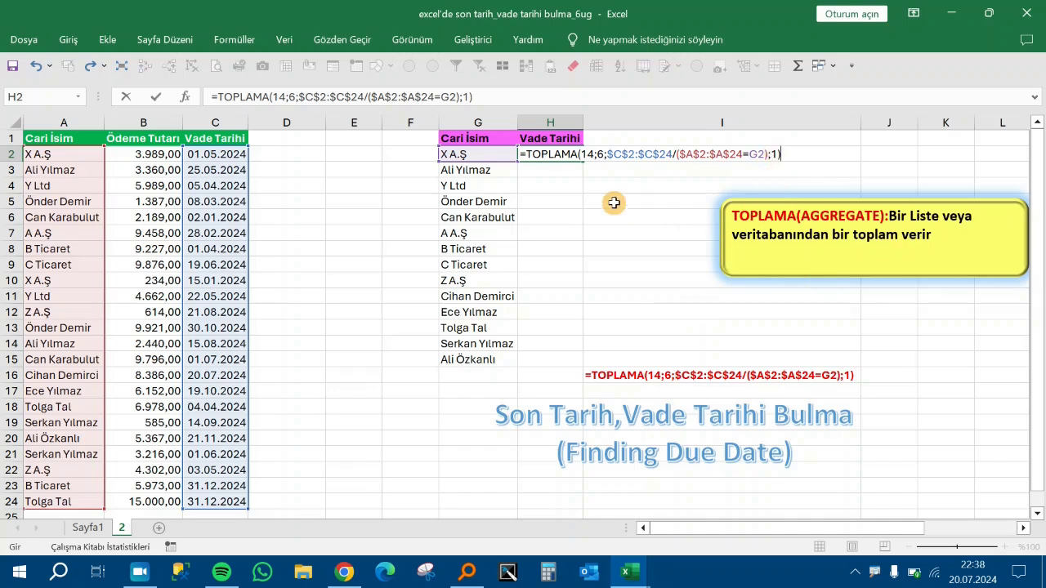
Review the formula in Function Arguments and confirm it, giving 01.05.2024 in H2.
click(186, 97)
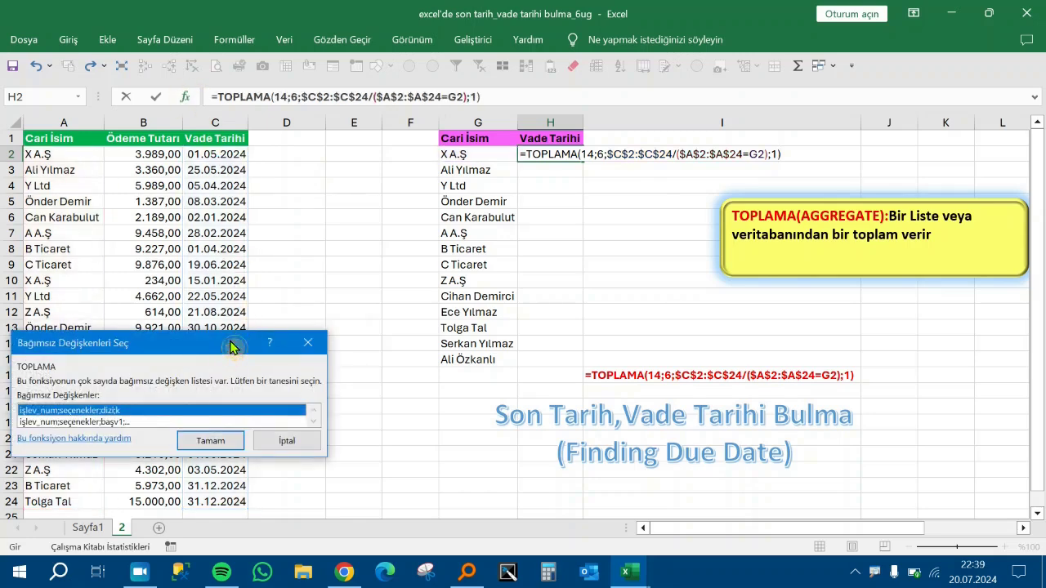
drag(230, 348, 231, 233)
click(308, 230)
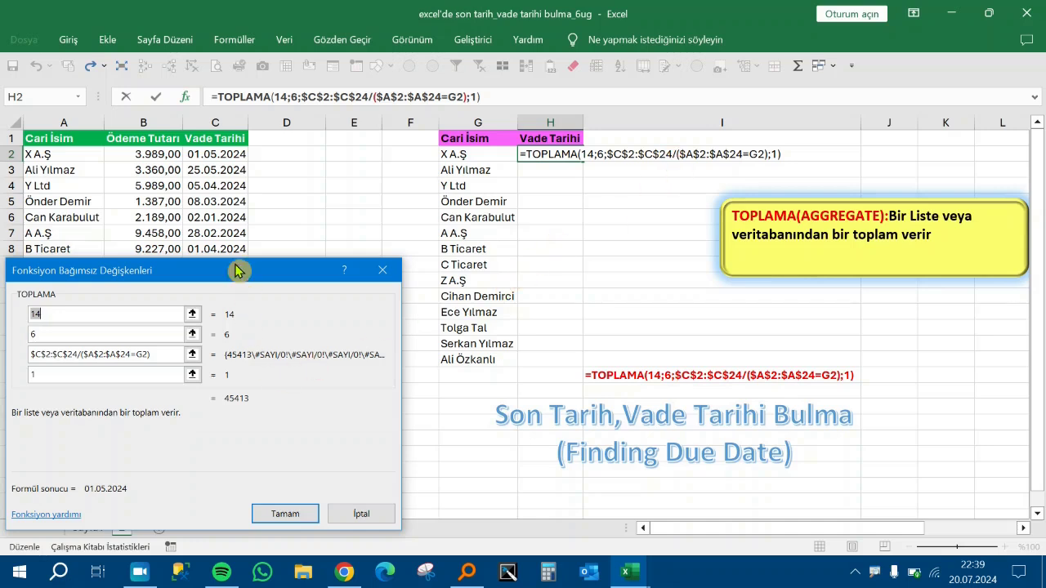
drag(246, 277, 388, 196)
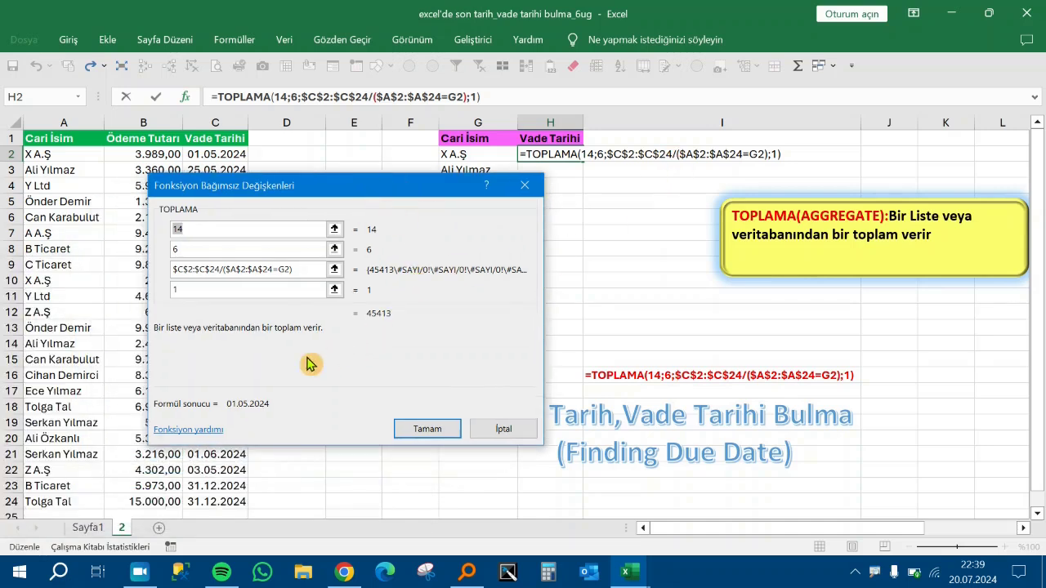
drag(347, 194, 515, 253)
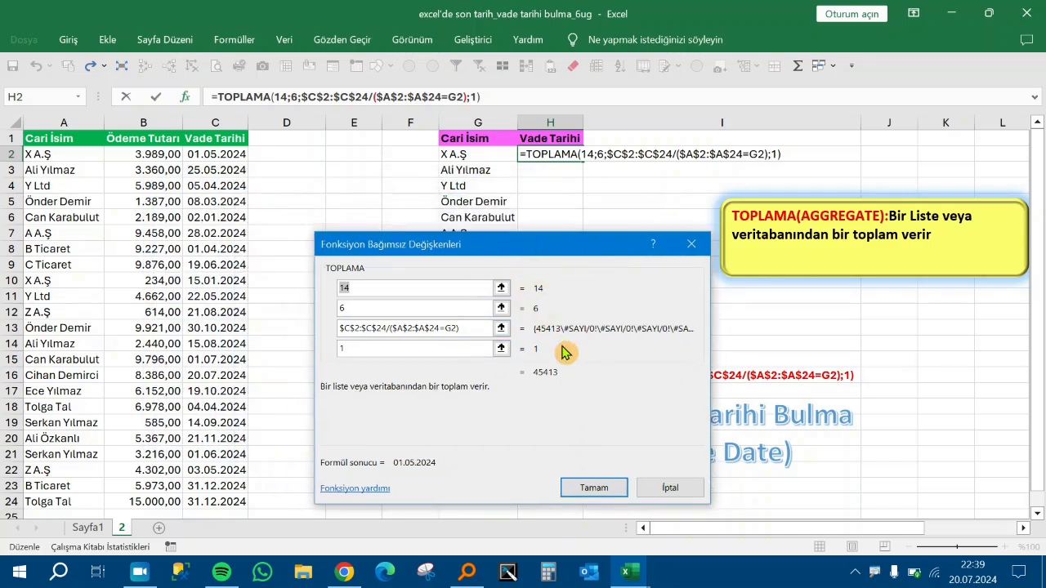
click(593, 488)
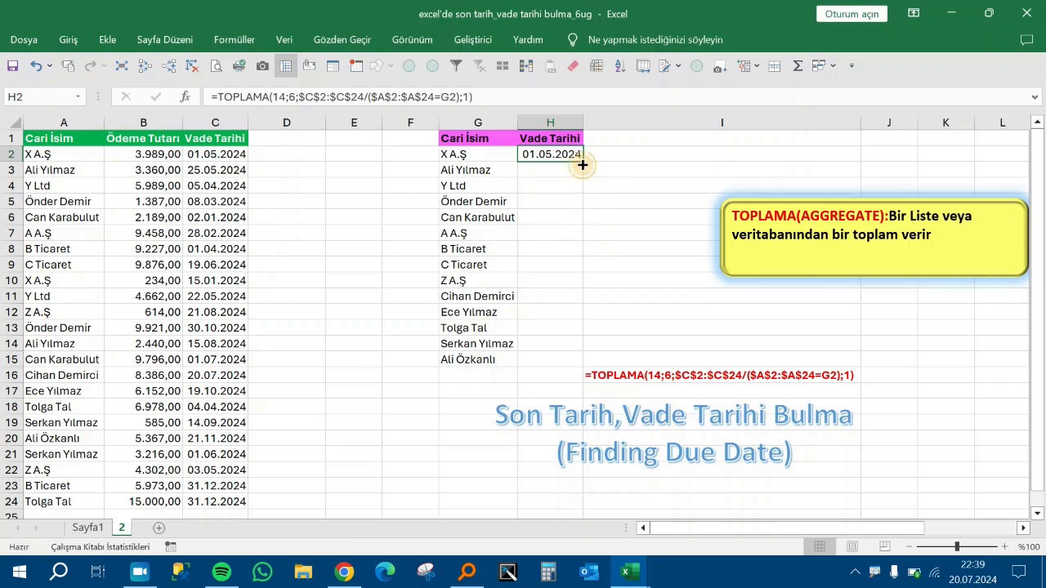
Fill the H2 formula down to H15, delete the #SAYI! error in H16, select column A.
double_click(582, 164)
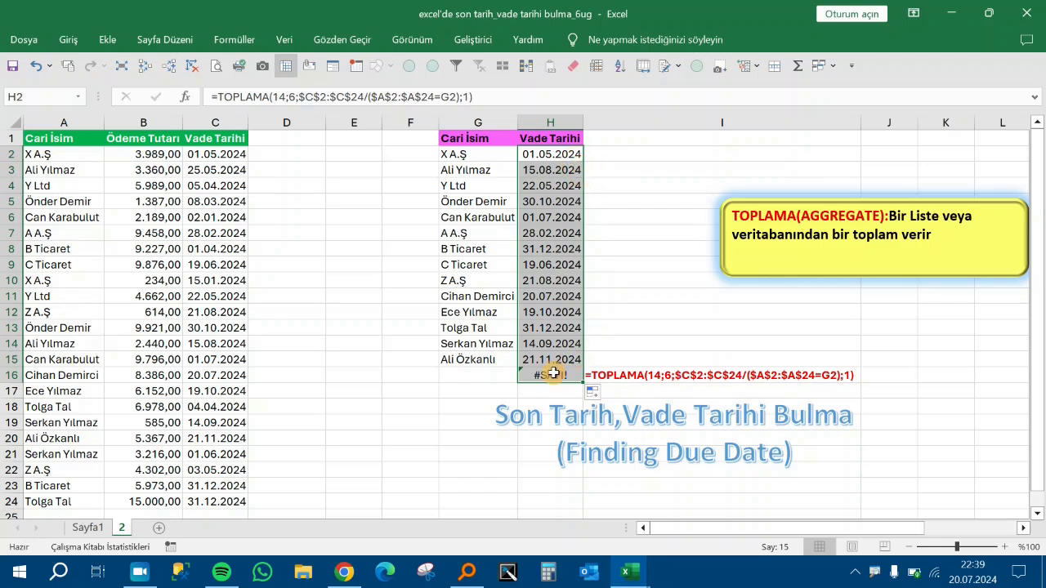
click(553, 374)
key(Delete)
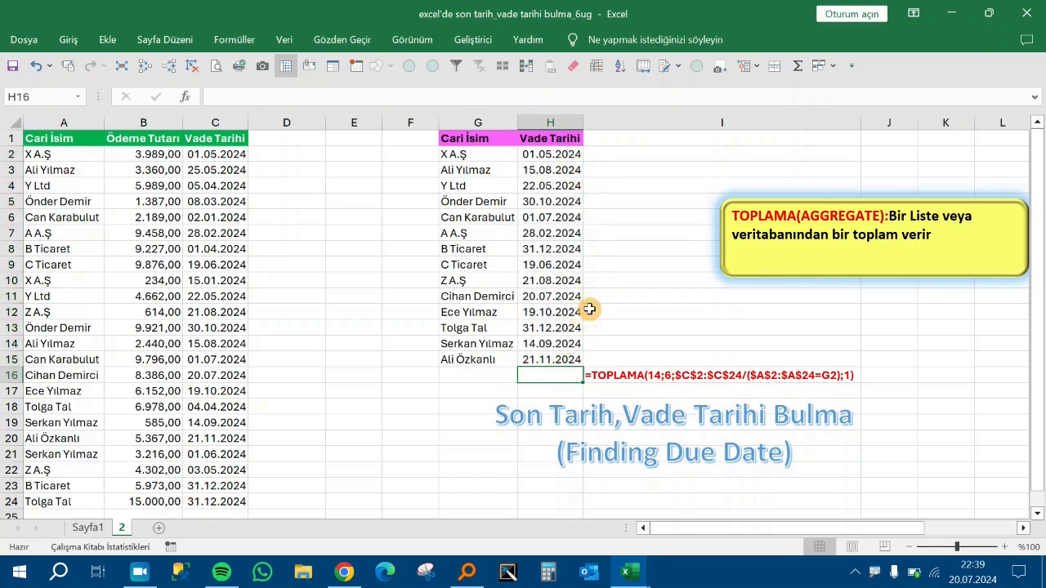
click(297, 264)
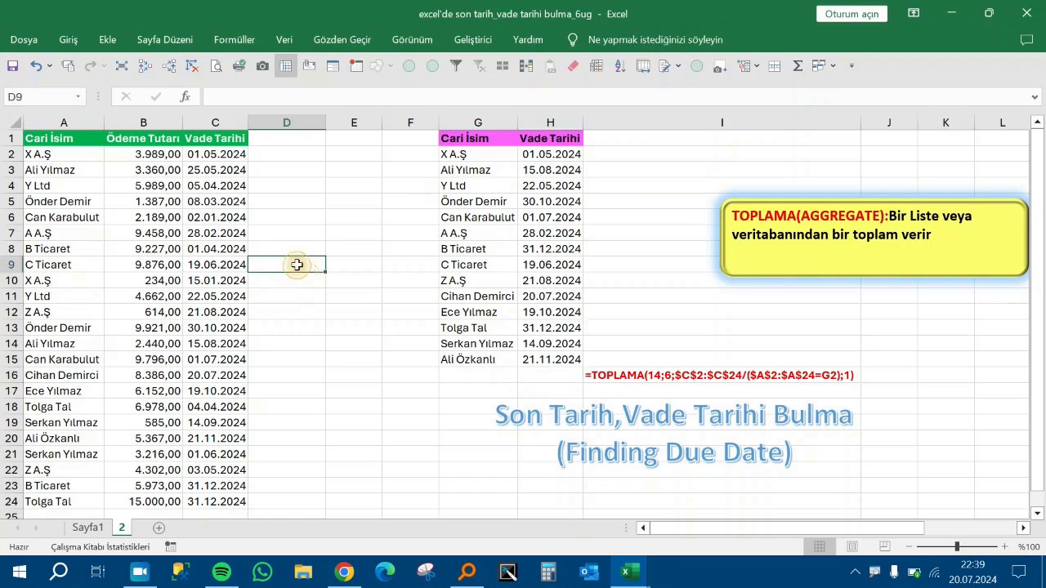
click(64, 124)
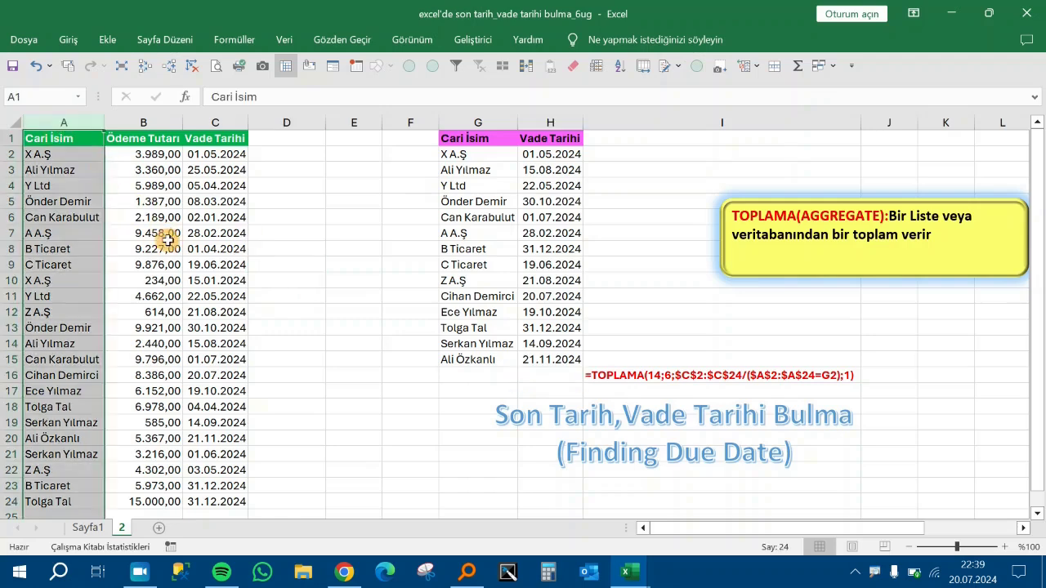
Find All for X A.Ş and select both matches, A2 and A10.
key(ctrl+f)
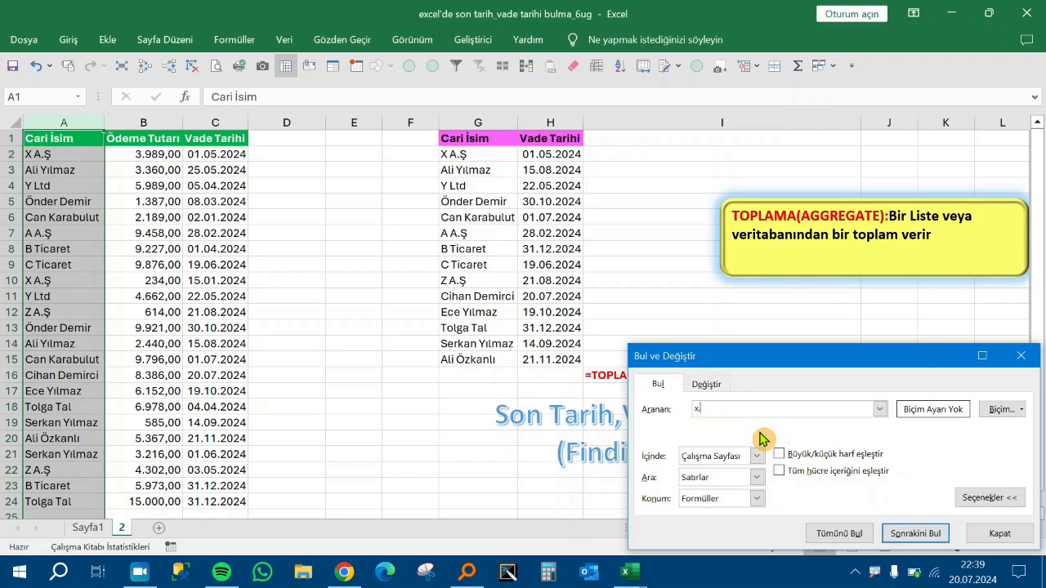
key(Caps_Lock)
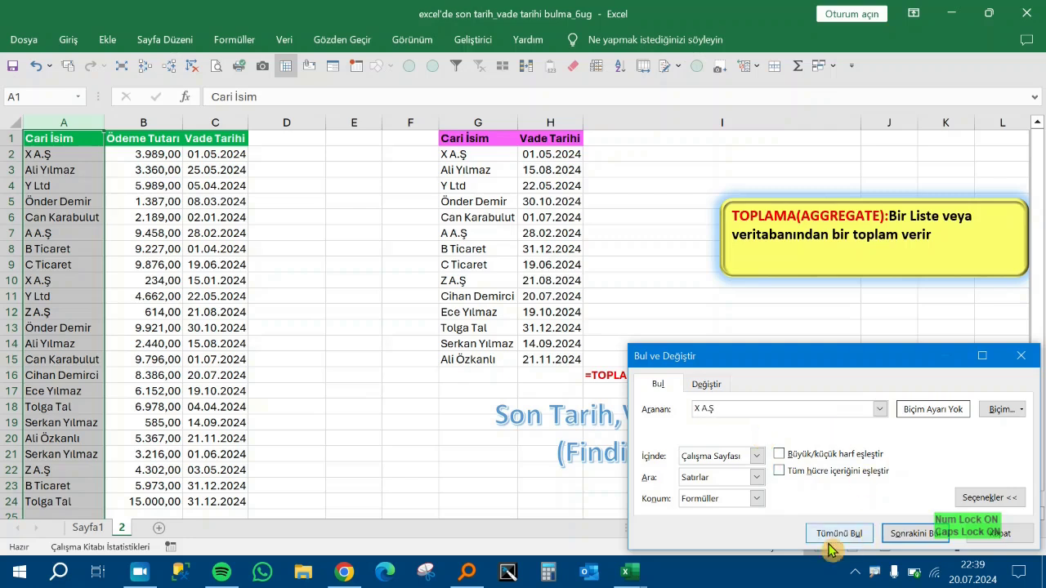
click(841, 535)
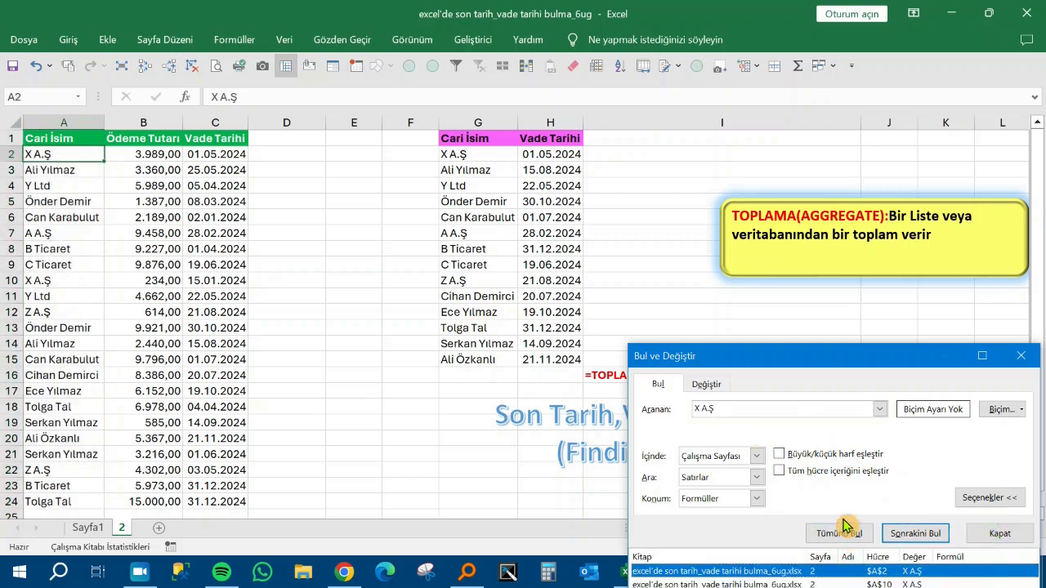
key(ctrl+a)
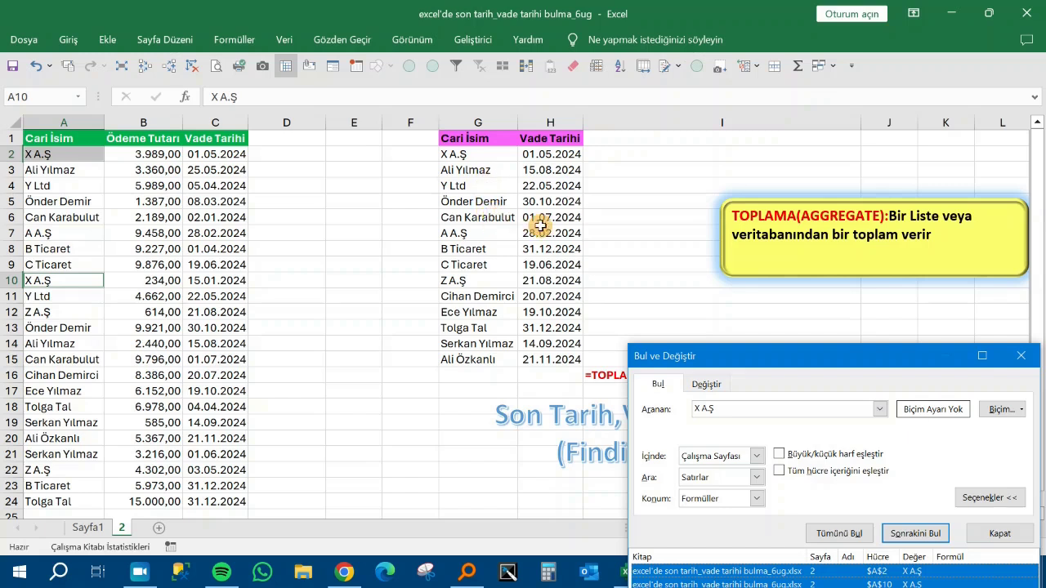
Find and select every cell containing the customer name copied from G6, then close the search.
click(506, 227)
key(ctrl+c)
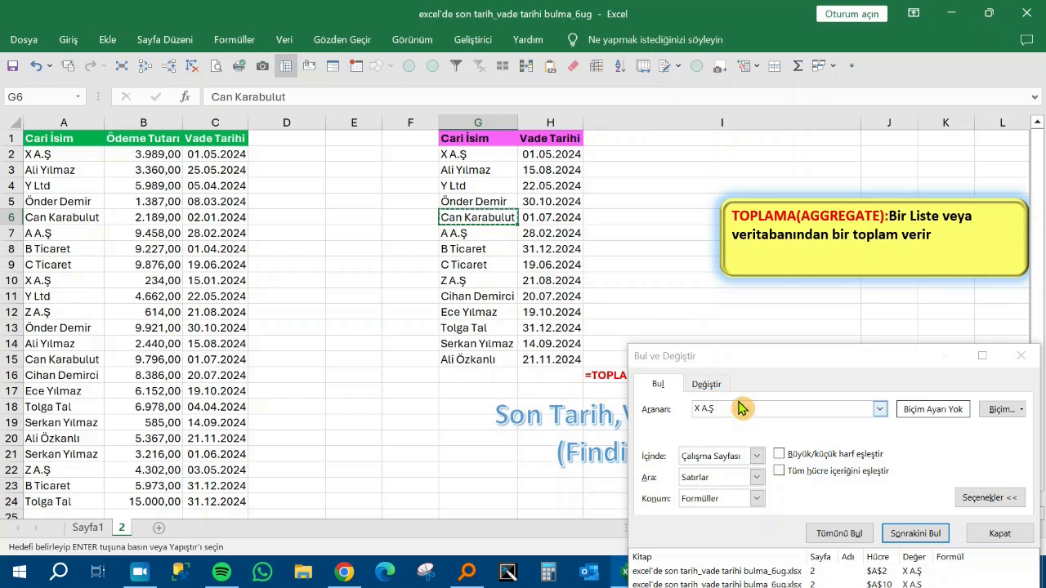
click(735, 408)
key(ctrl+v)
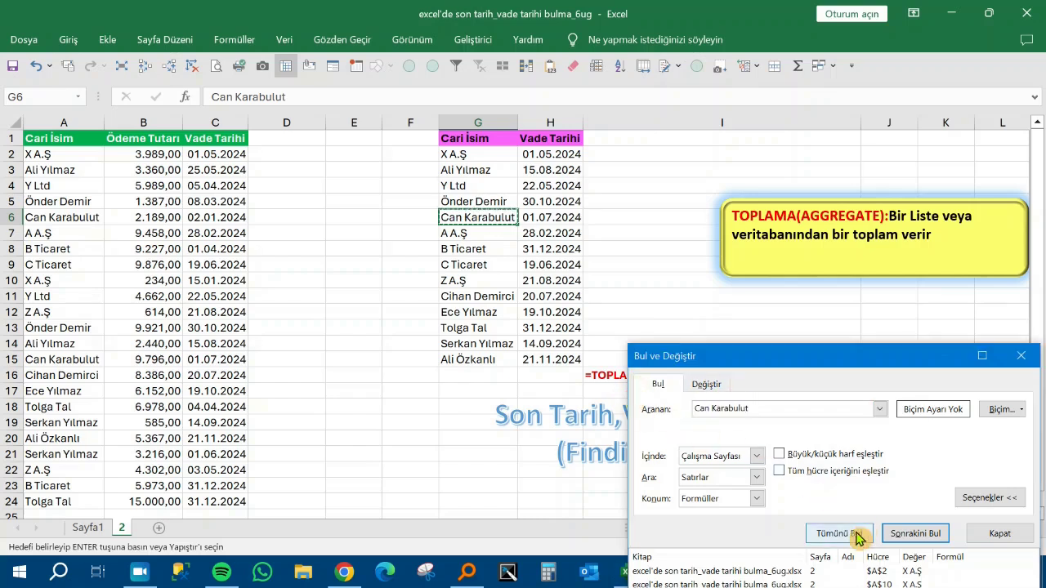
click(856, 534)
key(ctrl+a)
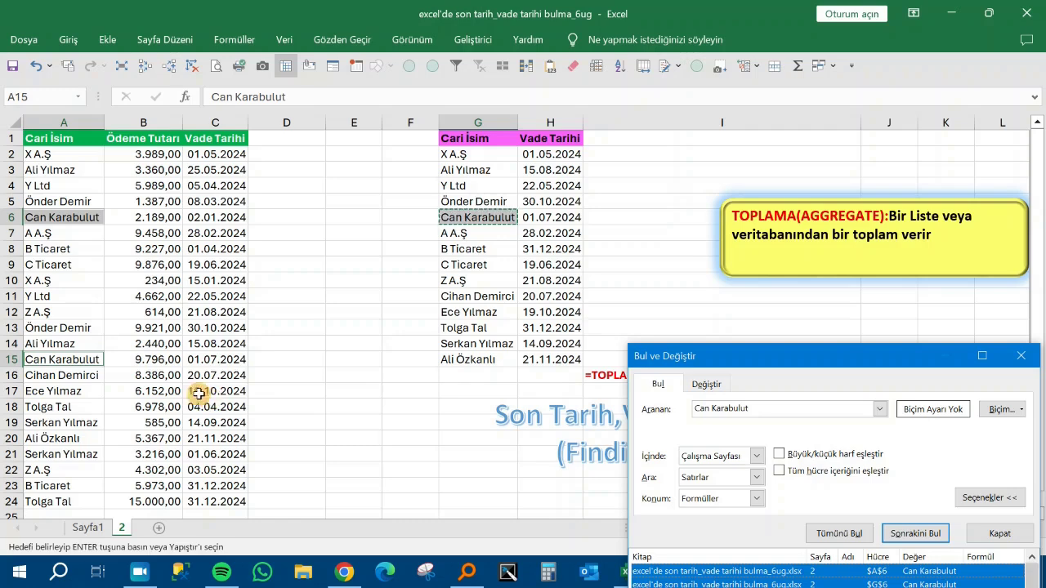
key(Escape)
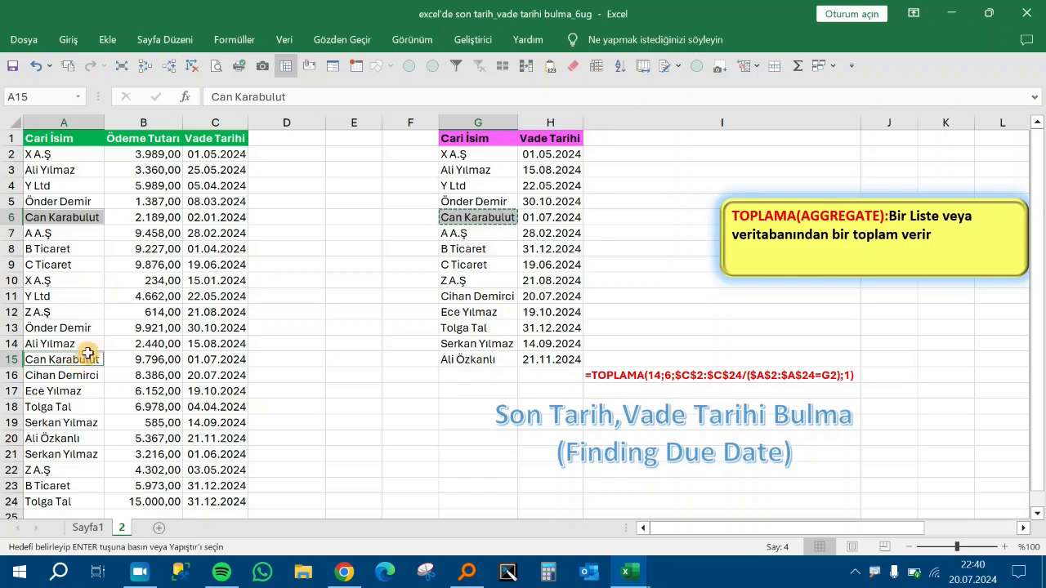
Find and select every cell containing Y Ltd, copied from A4, then close the search.
click(91, 295)
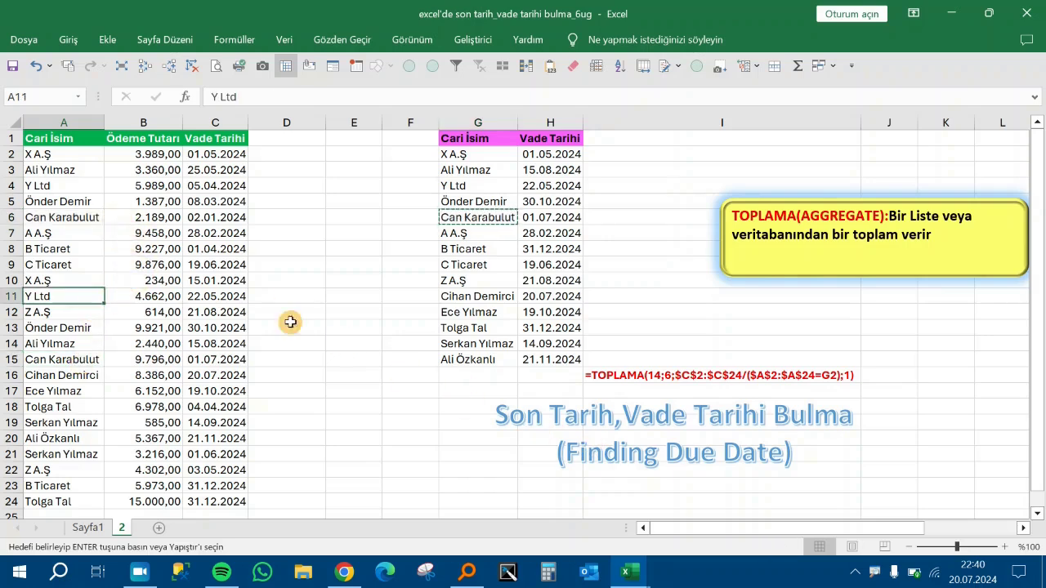
key(ctrl+f)
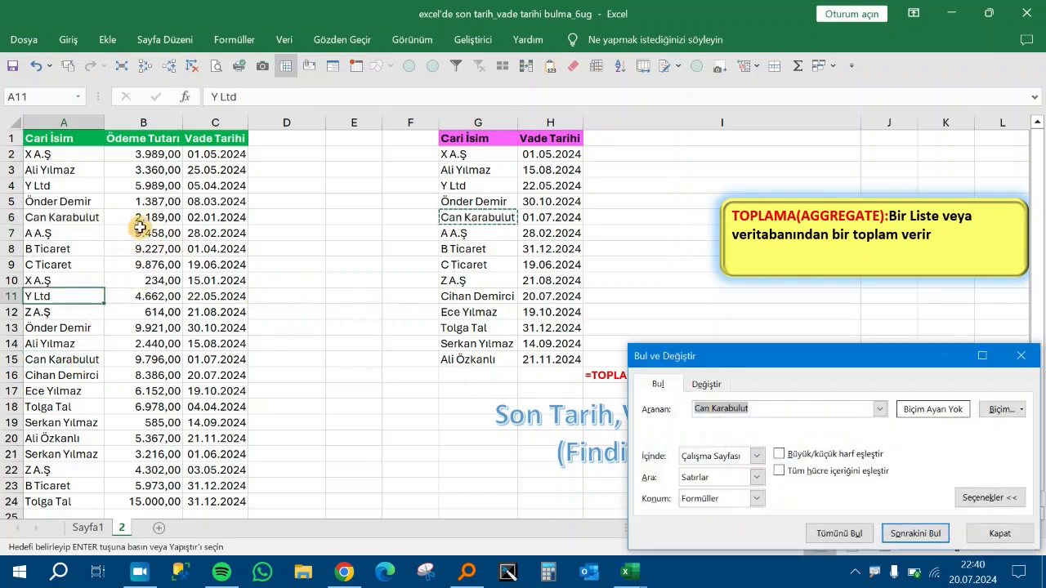
click(68, 192)
key(ctrl+c)
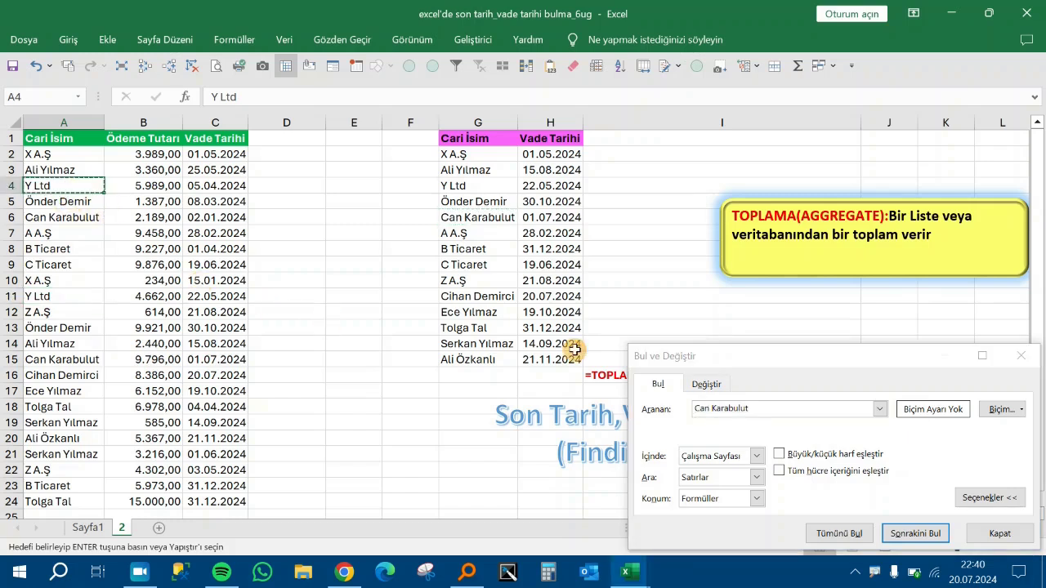
click(751, 405)
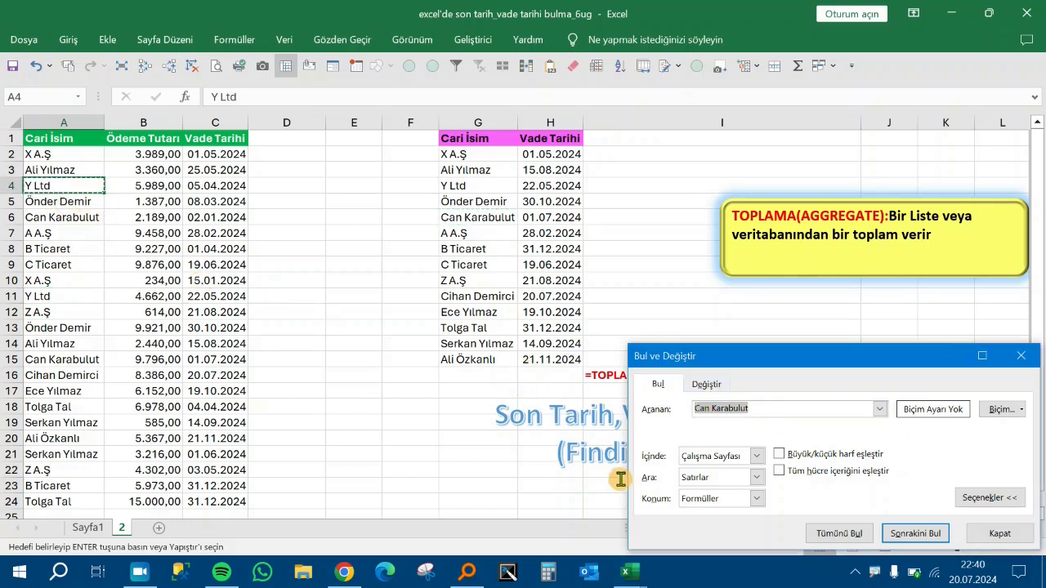
key(ctrl+v)
click(840, 532)
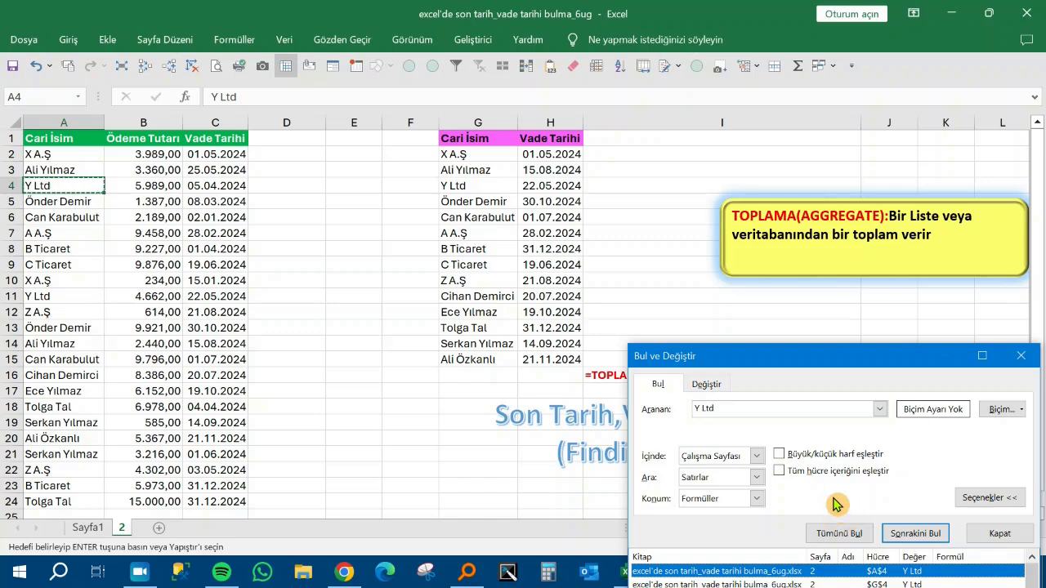
key(ctrl+a)
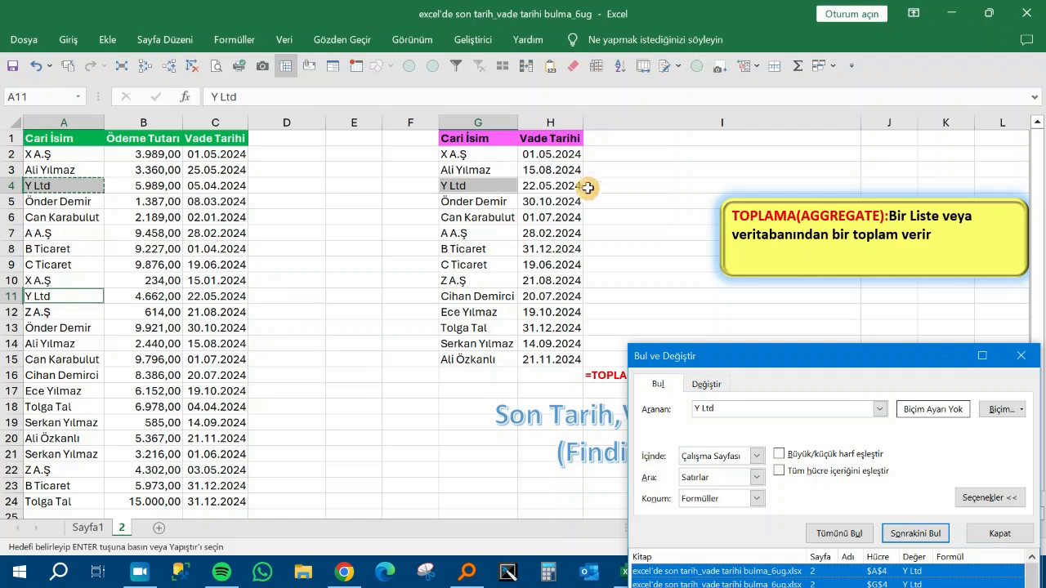
key(Escape)
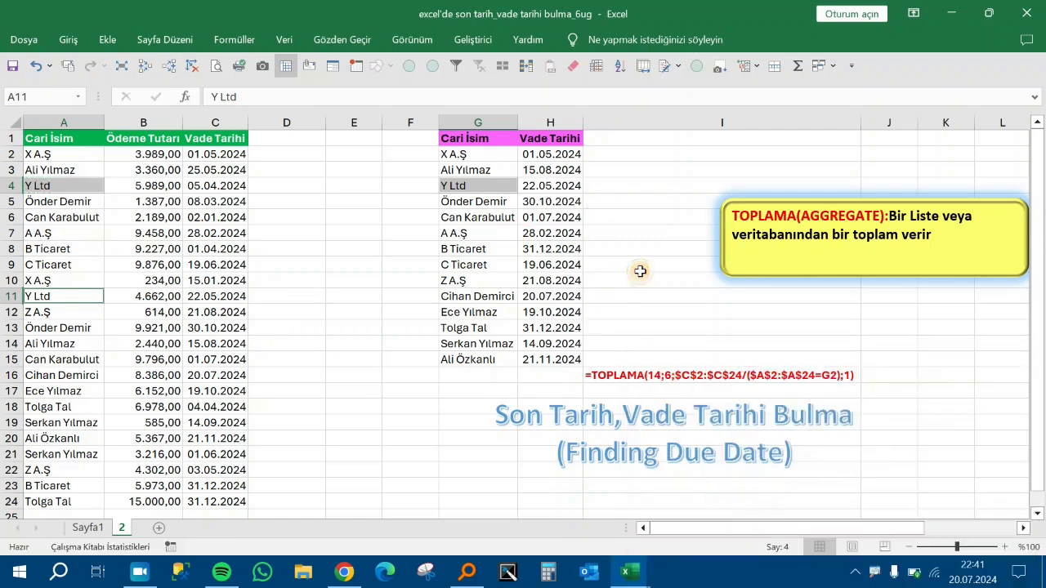
click(640, 271)
click(398, 261)
click(360, 281)
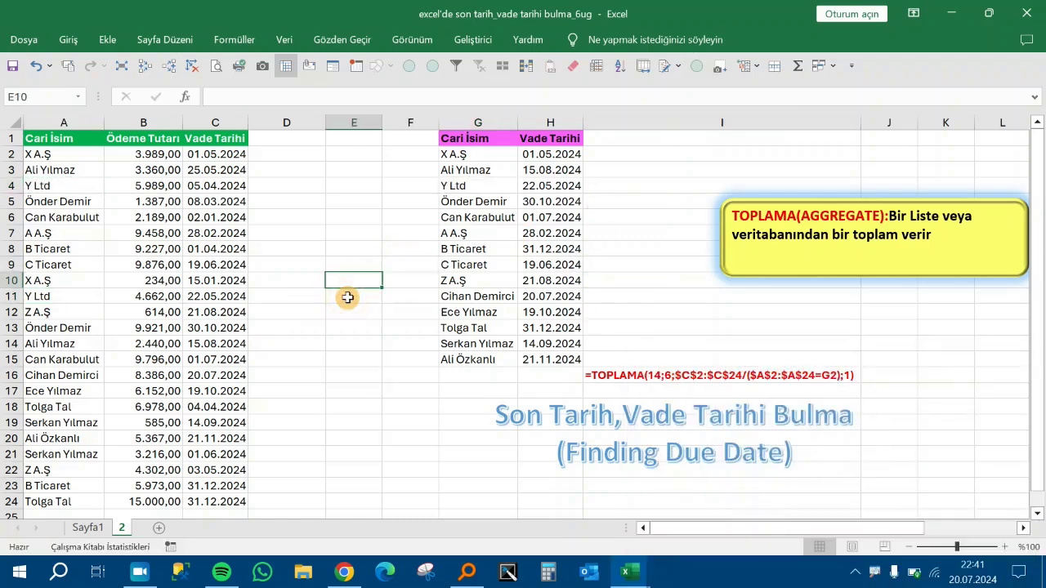
click(238, 170)
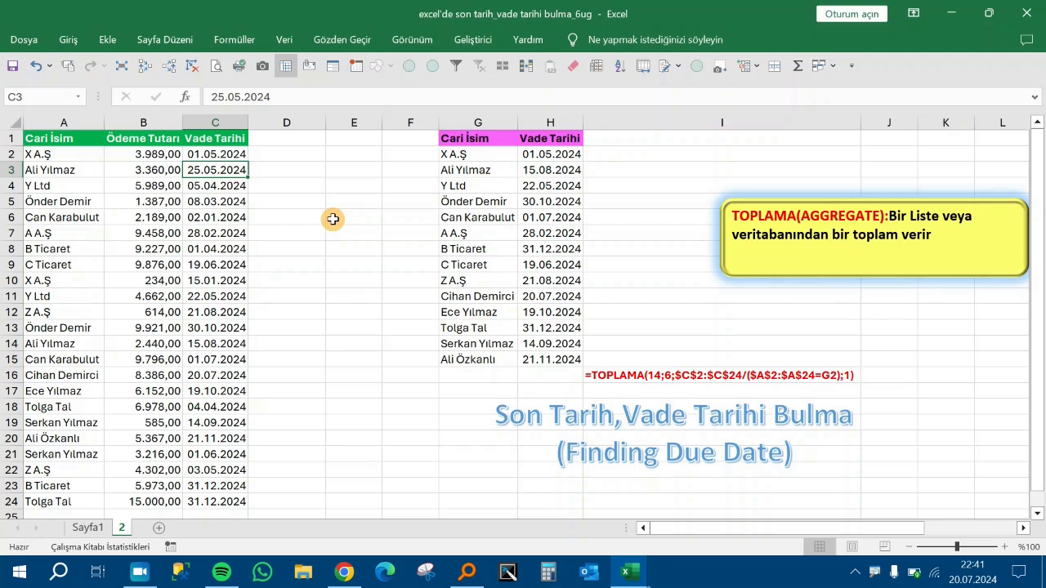
key(Right)
key(Left)
key(Left)
key(Right)
key(Right)
key(Right)
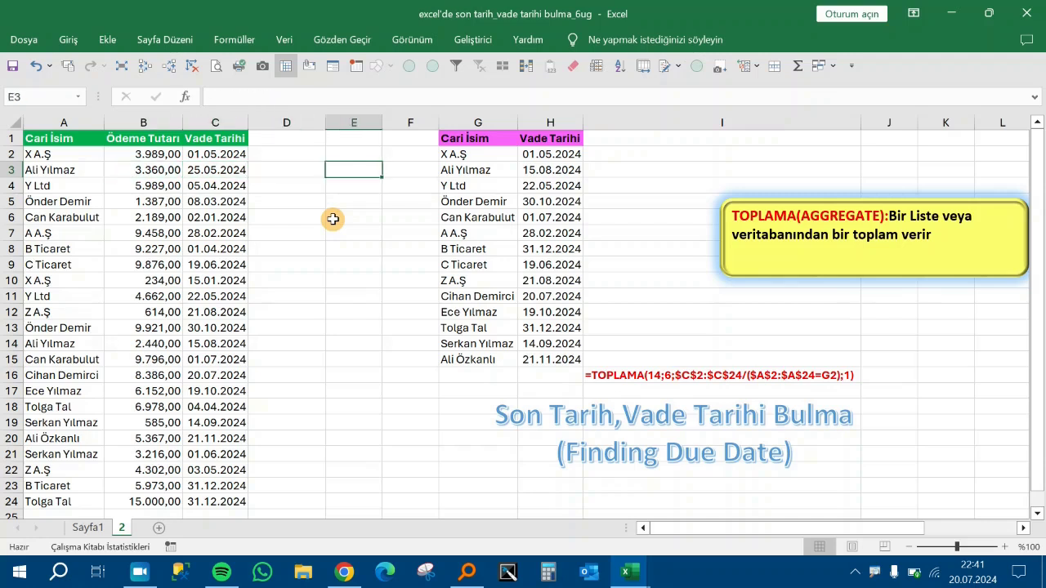
key(Right)
key(Right)
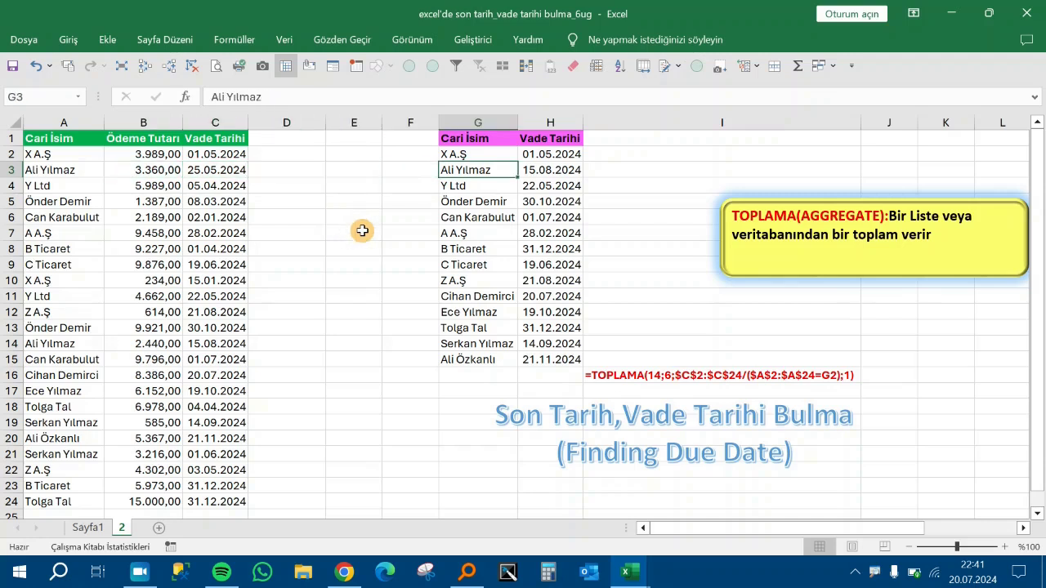
click(360, 230)
click(111, 248)
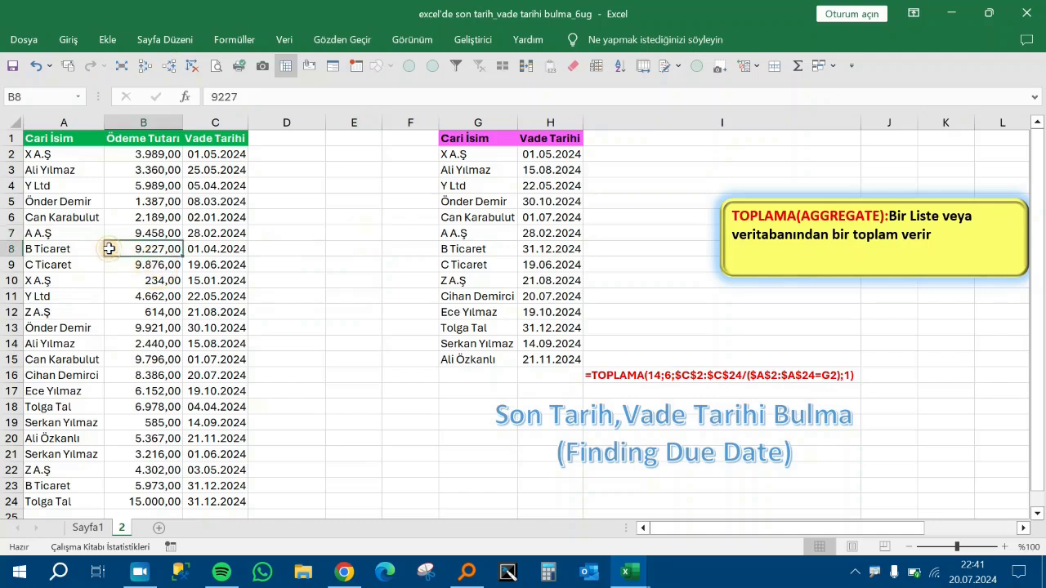
click(279, 260)
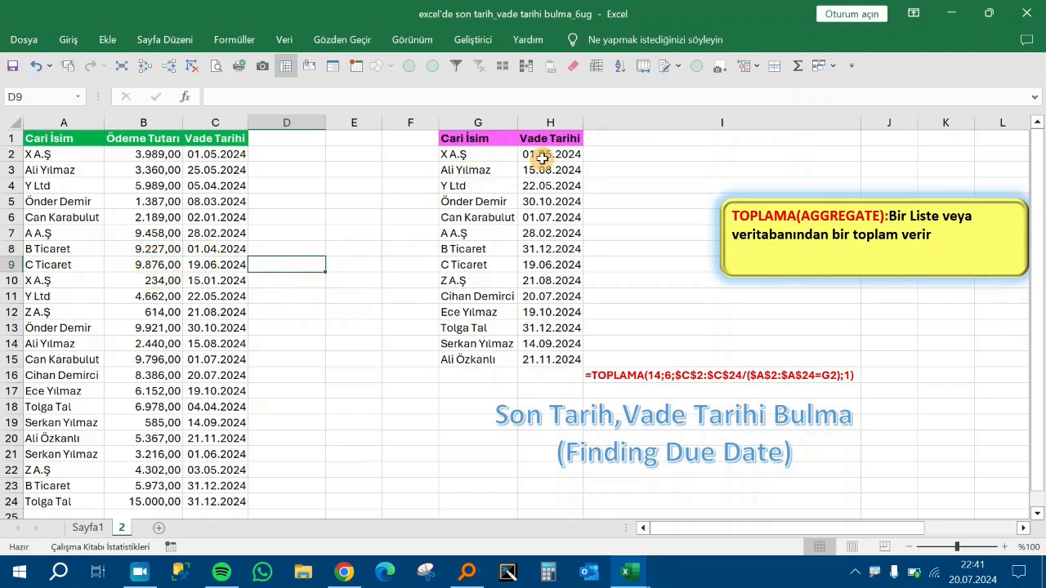
drag(476, 139, 540, 354)
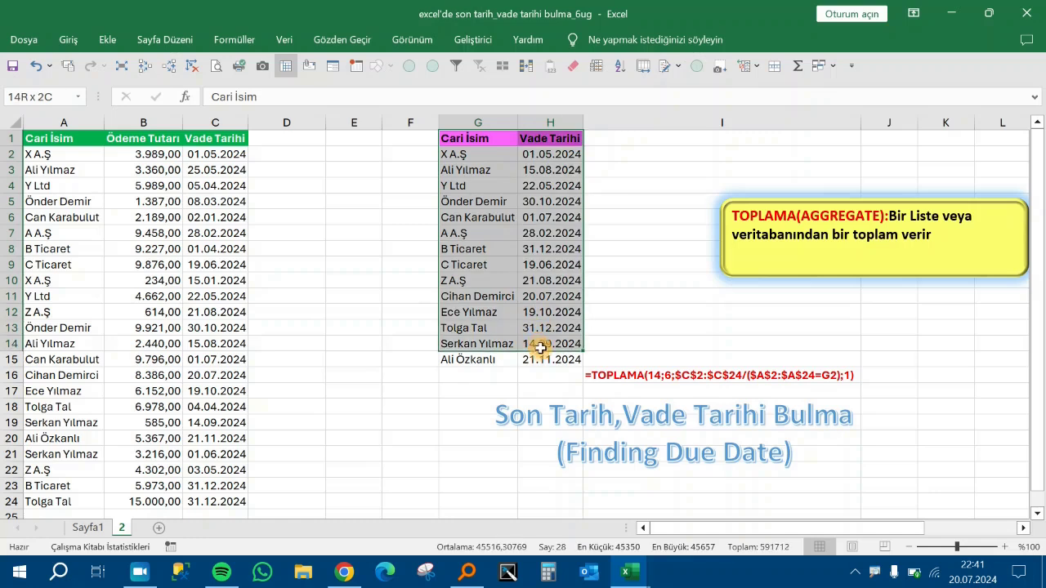
click(375, 219)
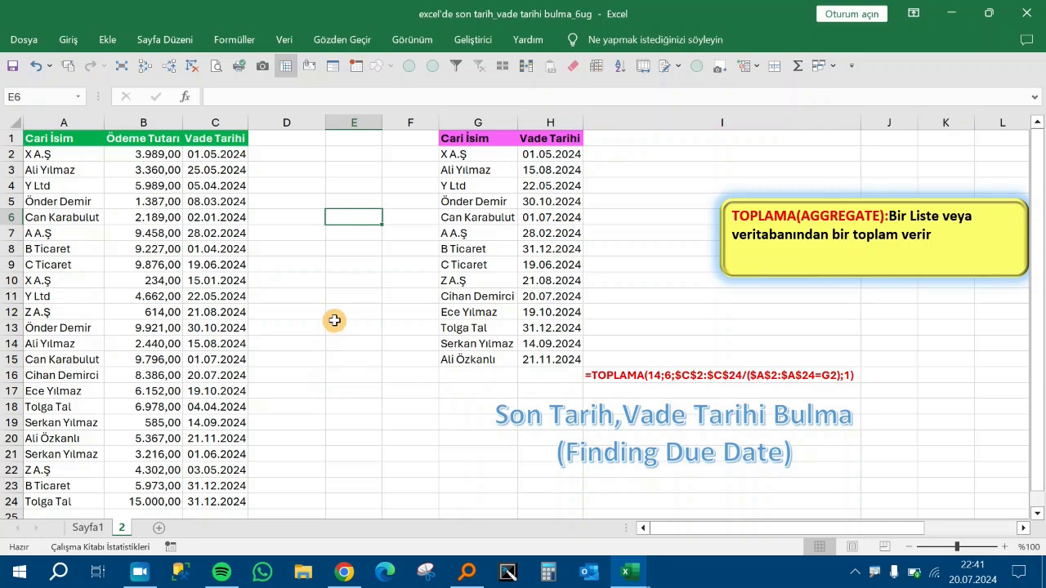
click(139, 574)
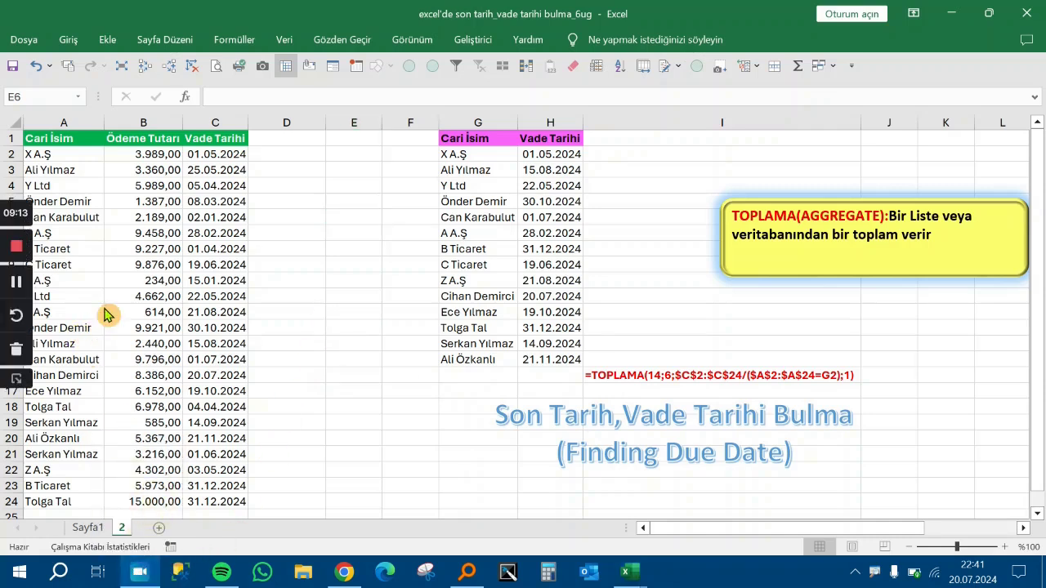